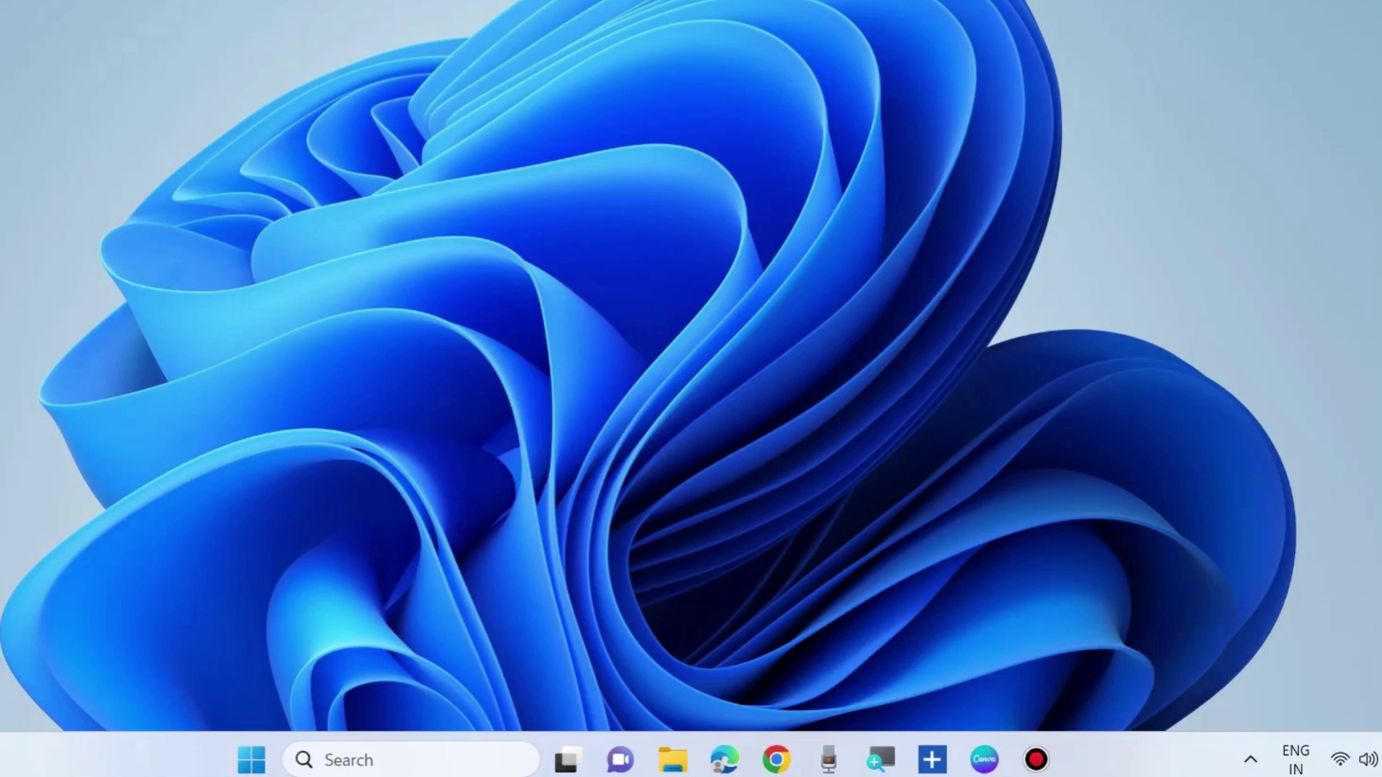
- Launch the Windows Store Apps troubleshooter from a 'store troubleshoot' search, start detection, then close it
click(391, 760)
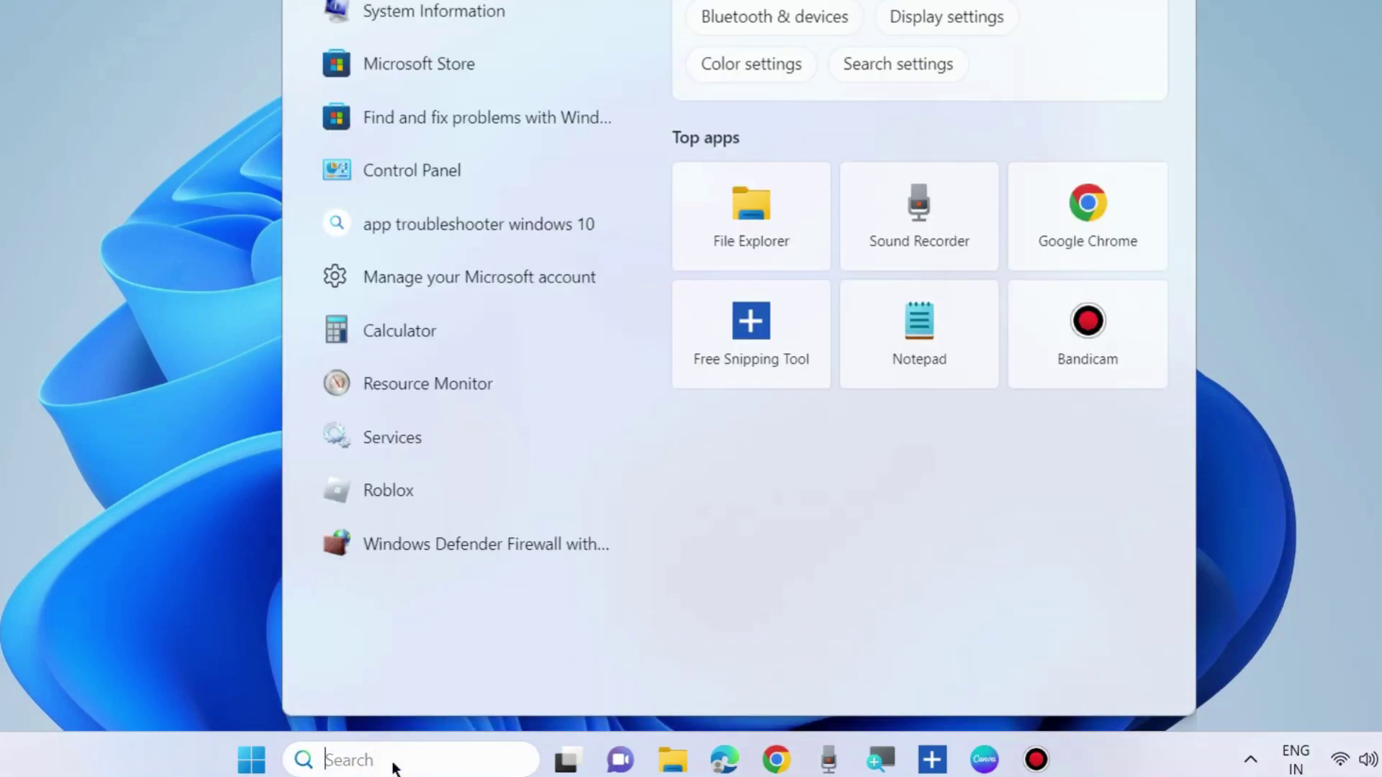
text(store t)
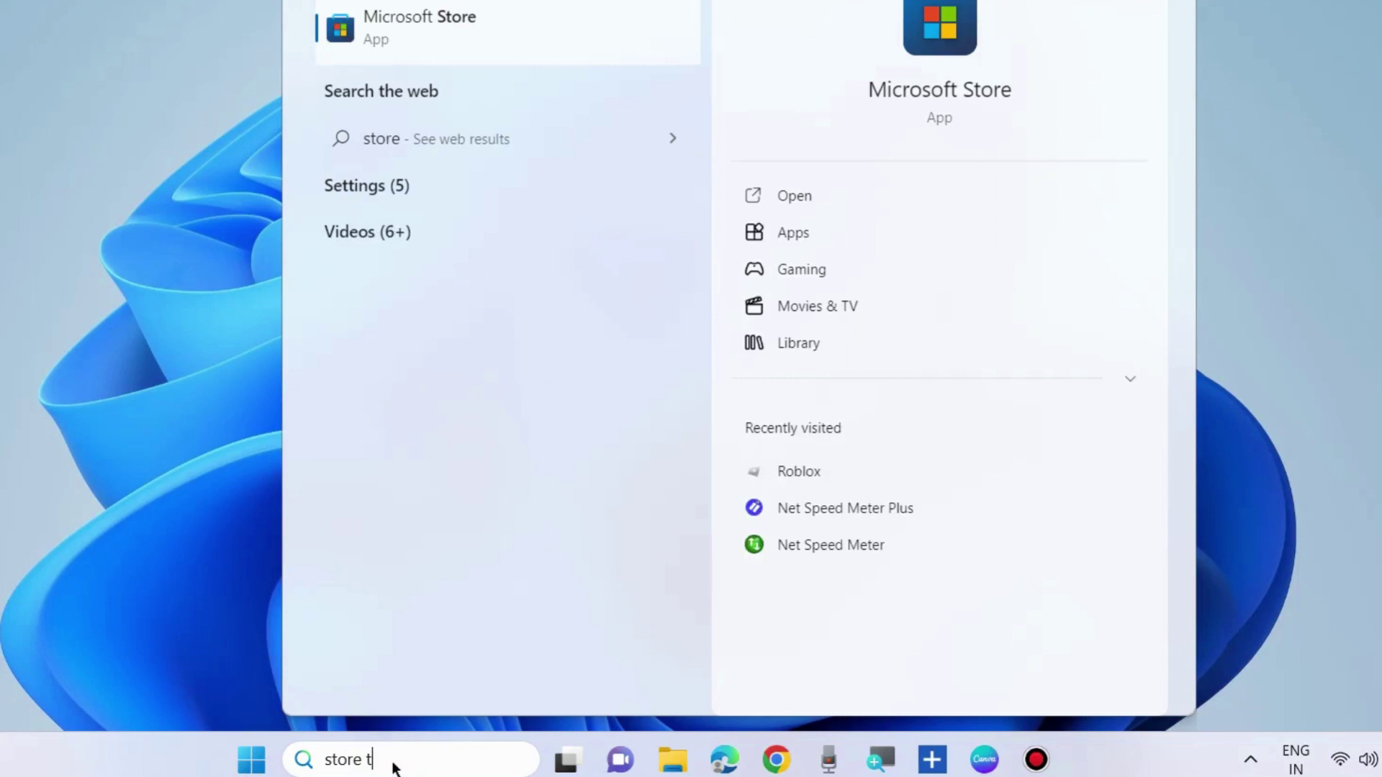
text(roubleshoot)
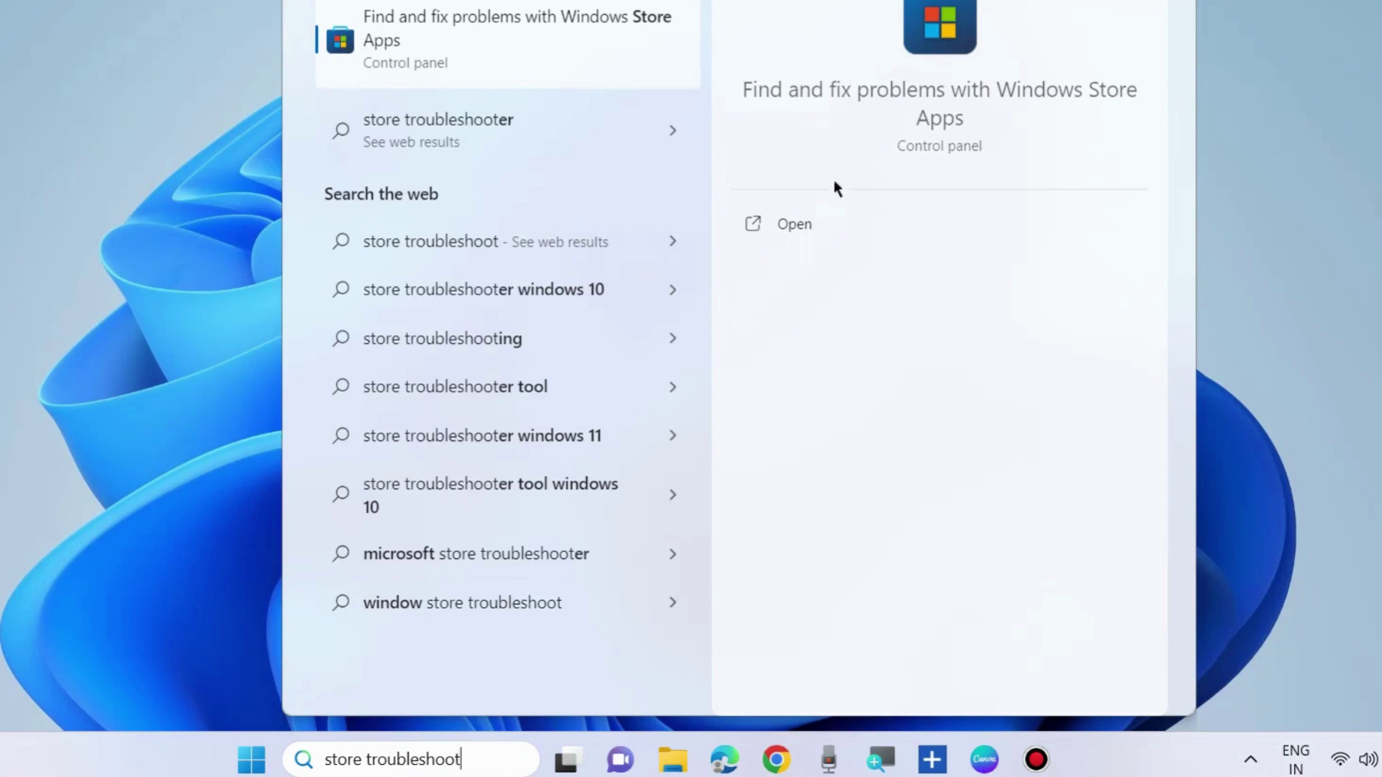
click(797, 224)
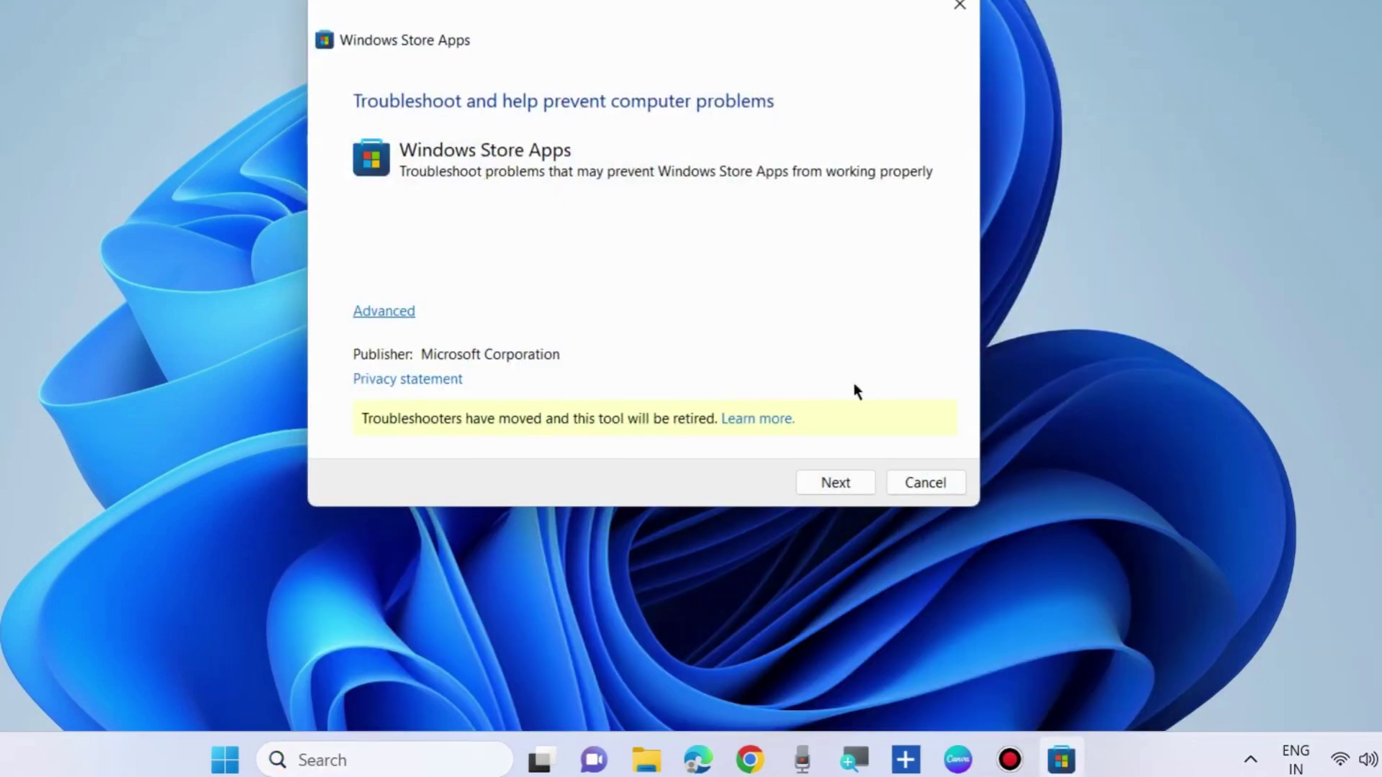
click(835, 482)
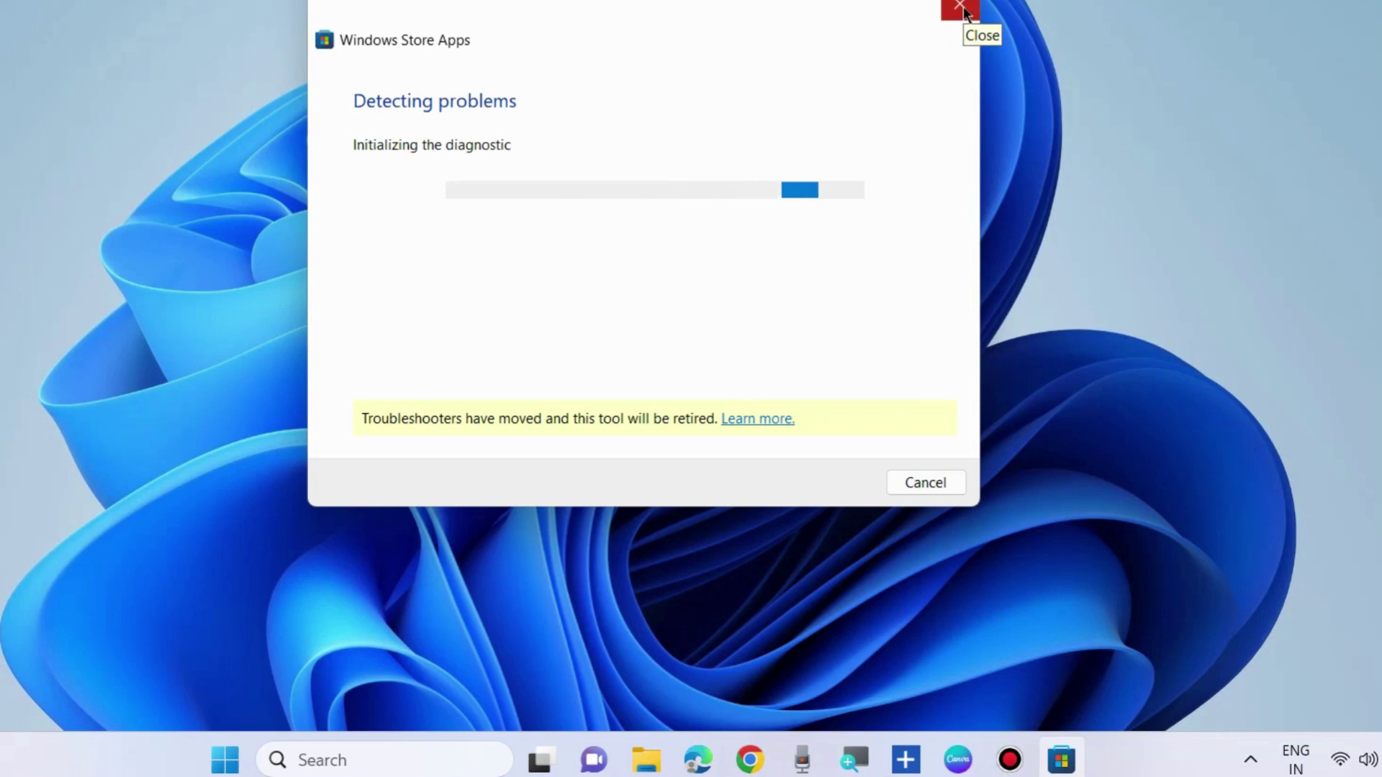
click(965, 11)
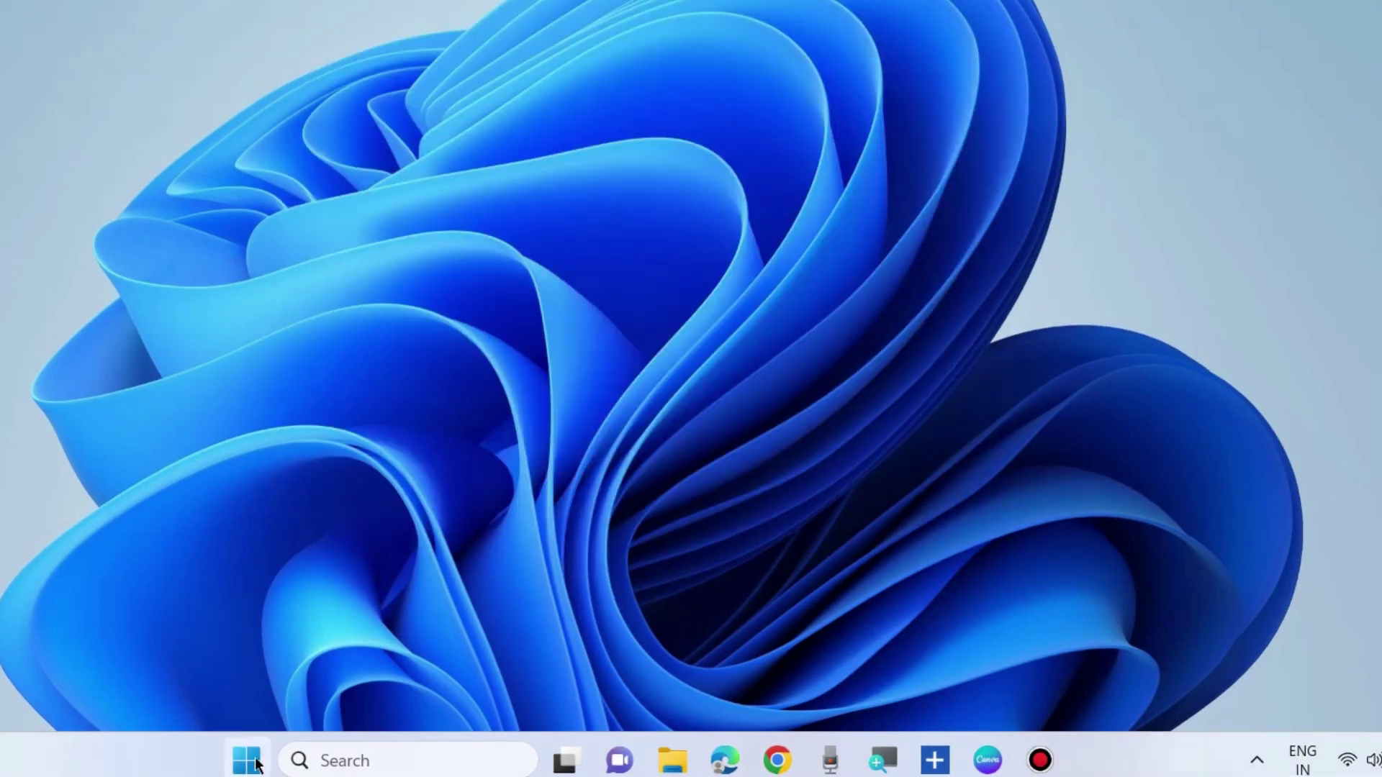
right_click(246, 761)
click(189, 506)
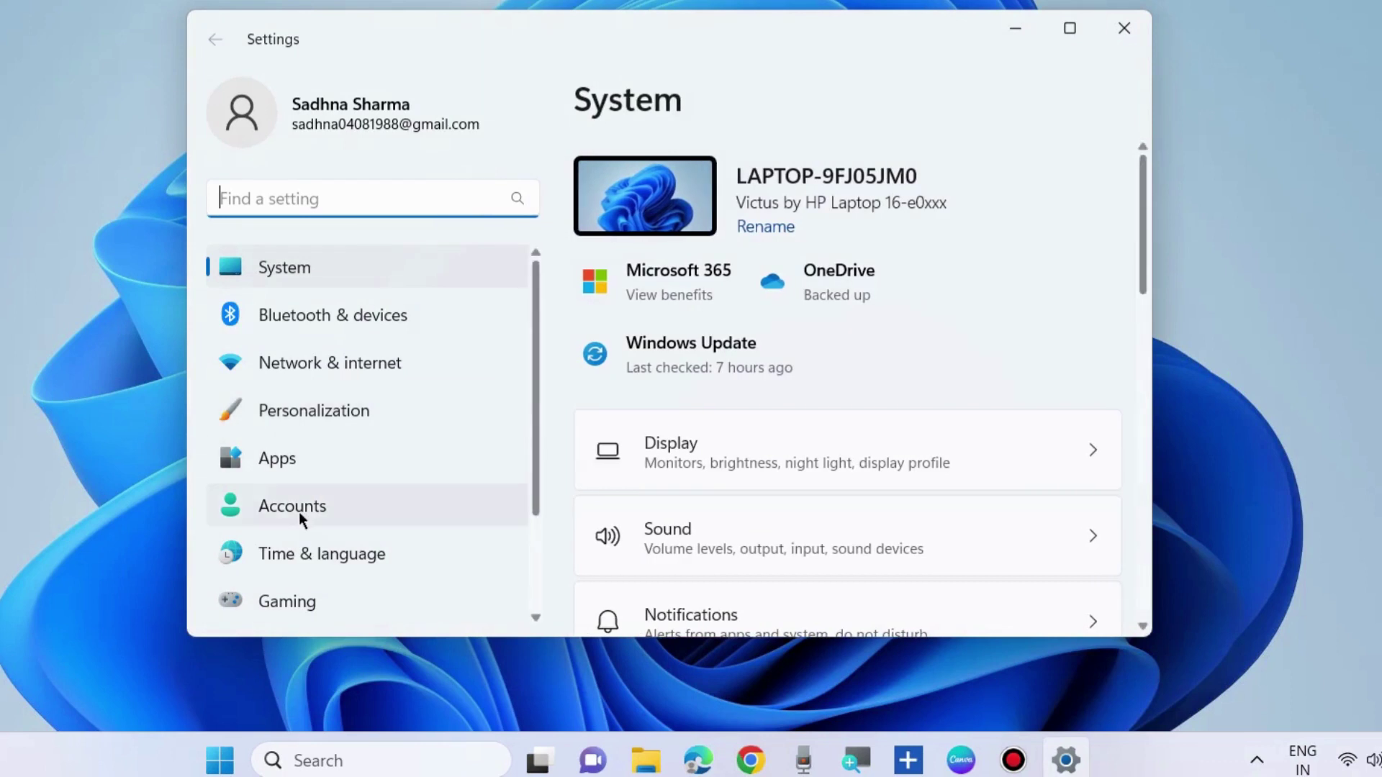
click(299, 512)
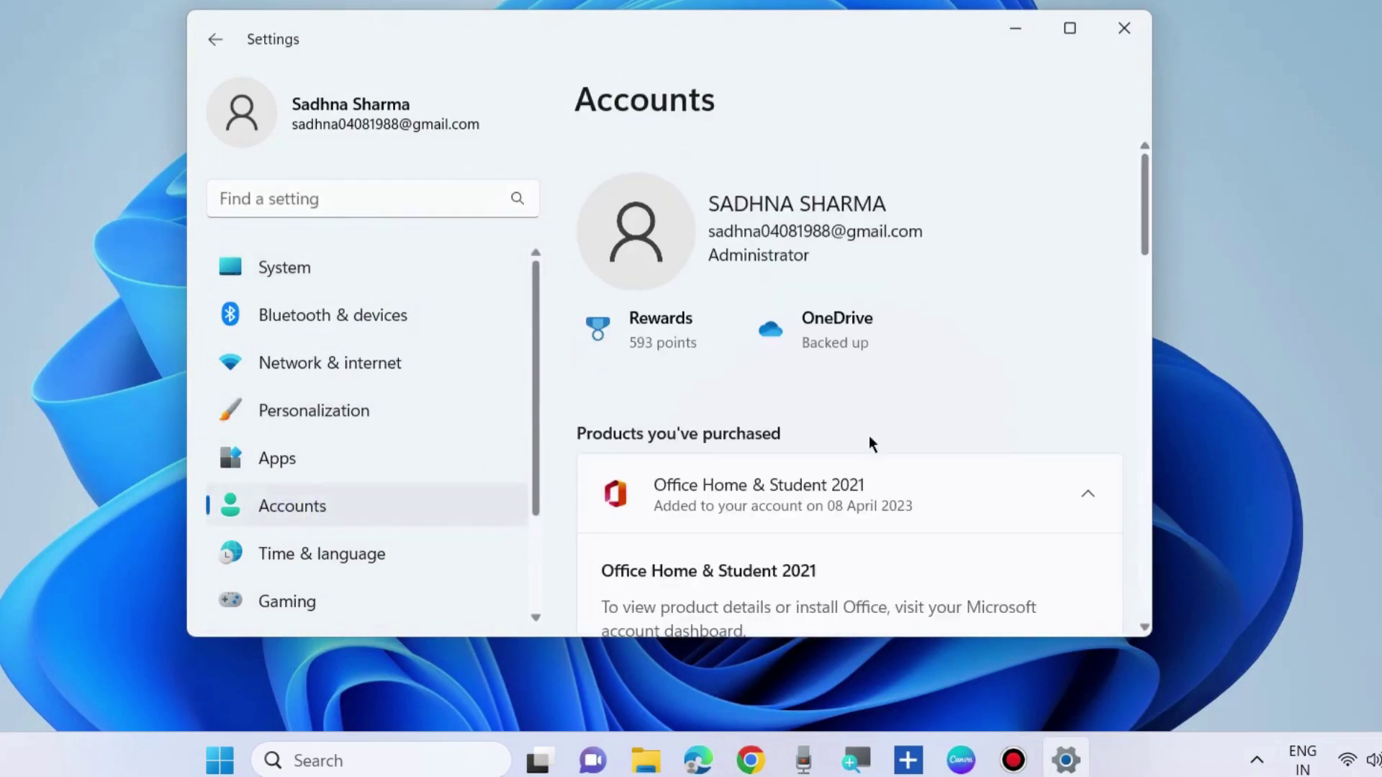
scroll(870, 436, down, 6)
scroll(868, 442, down, 2)
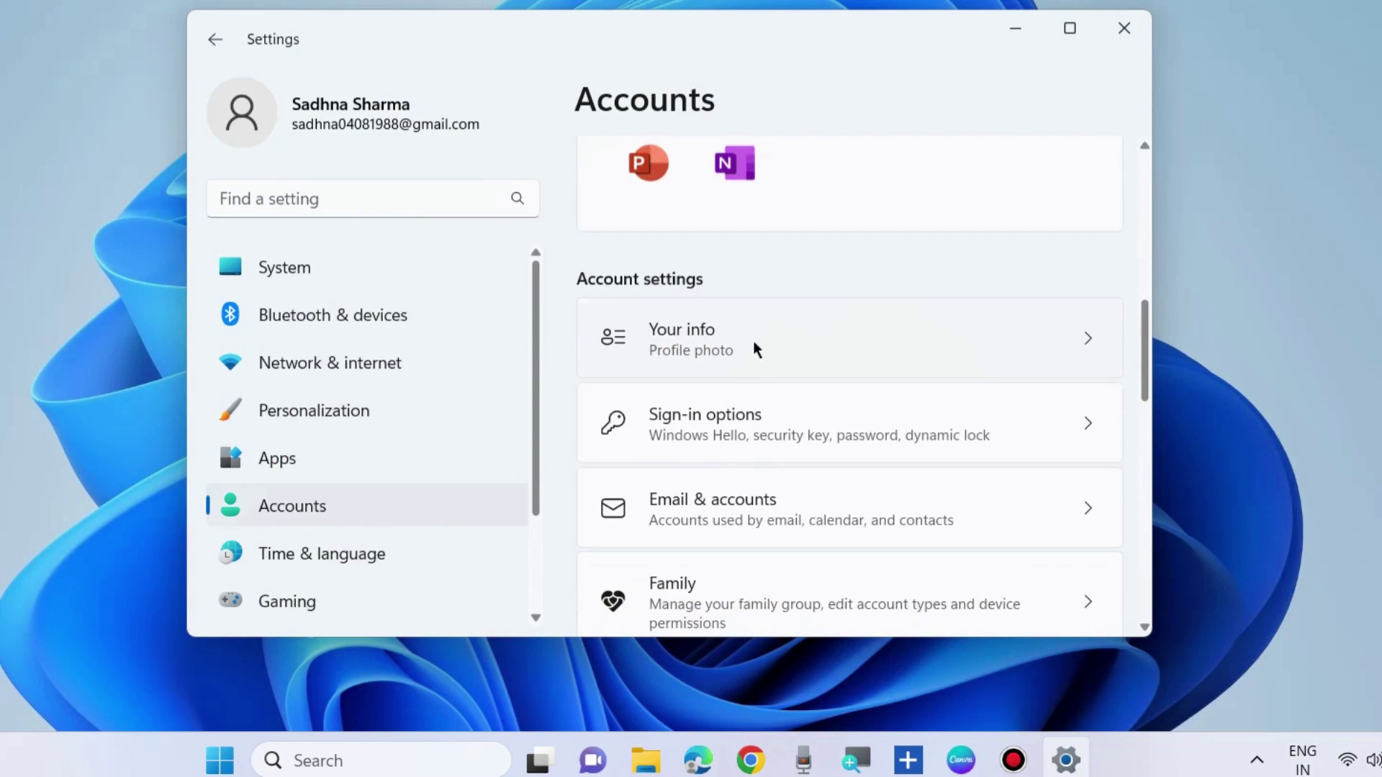
click(753, 340)
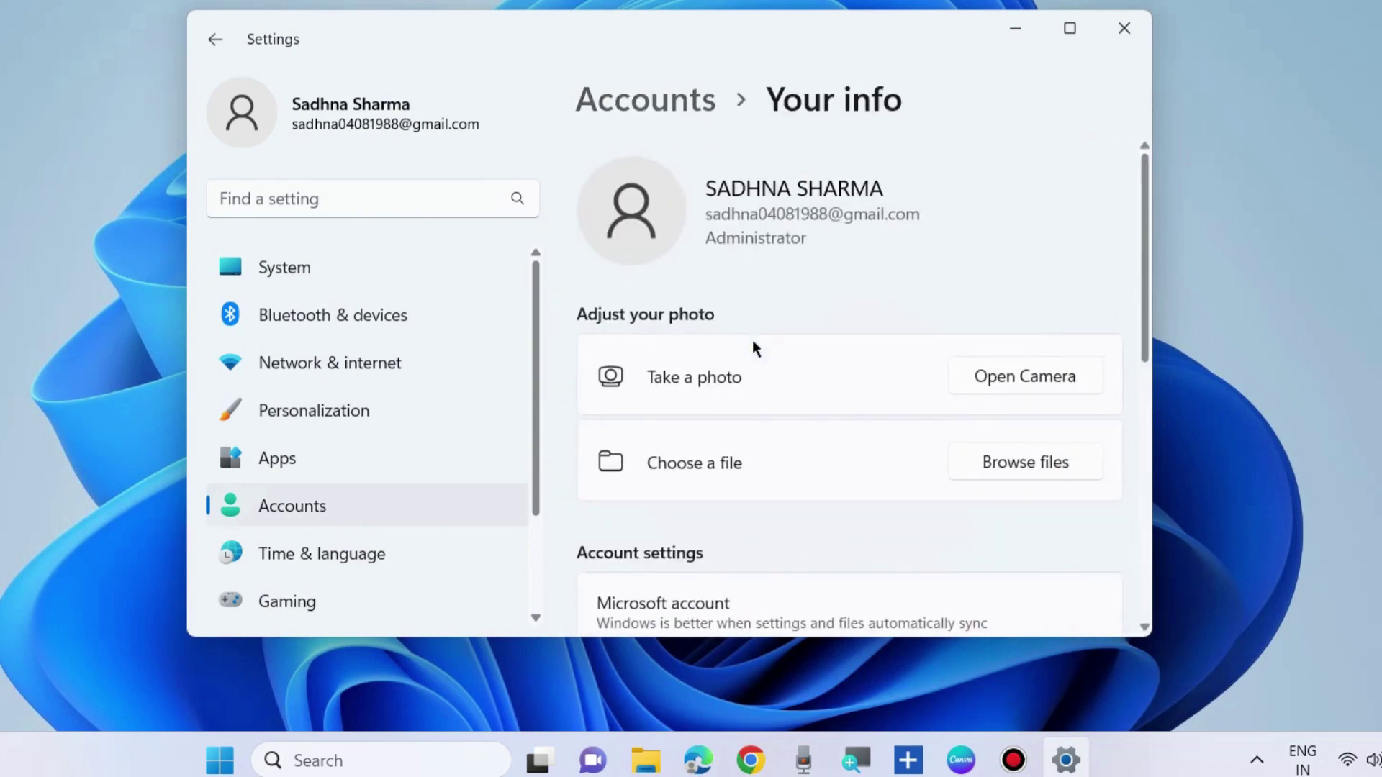
scroll(825, 460, down, 3)
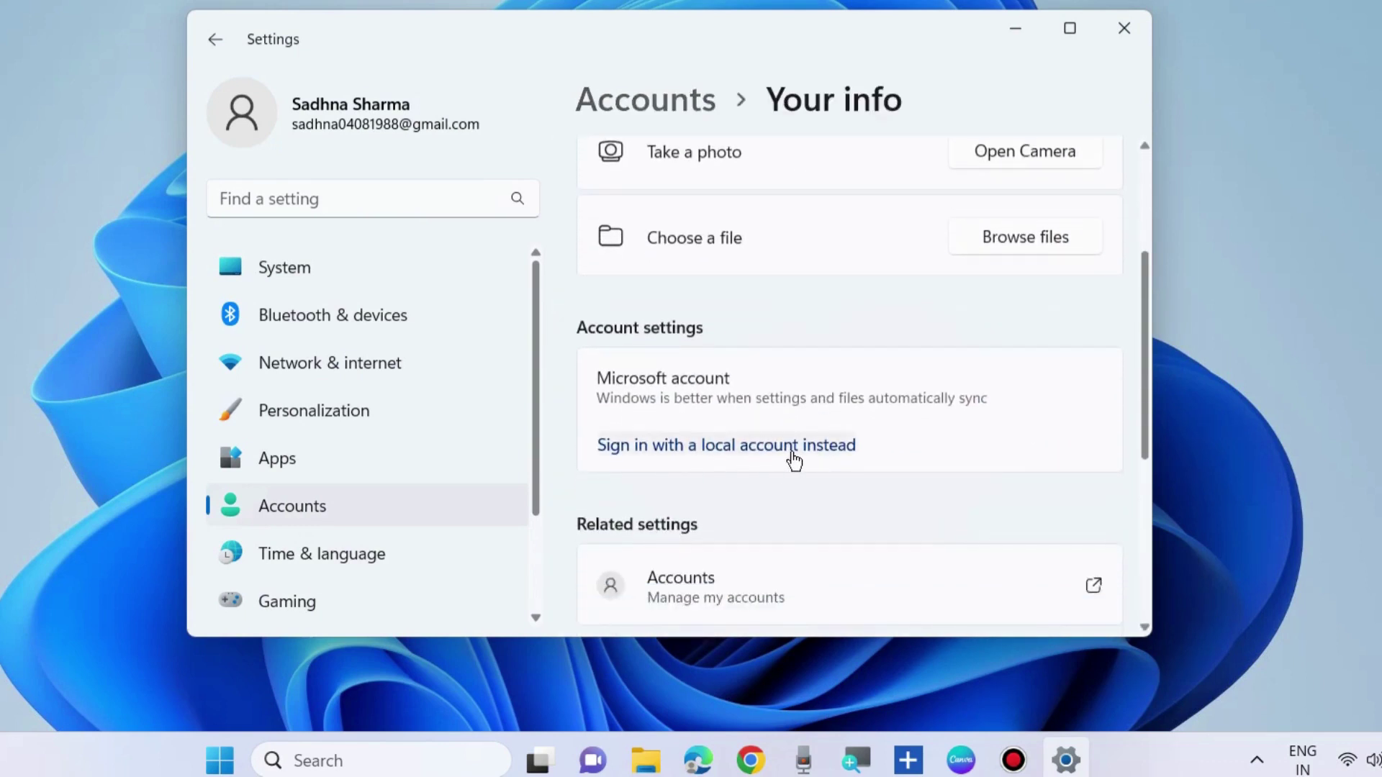
click(729, 446)
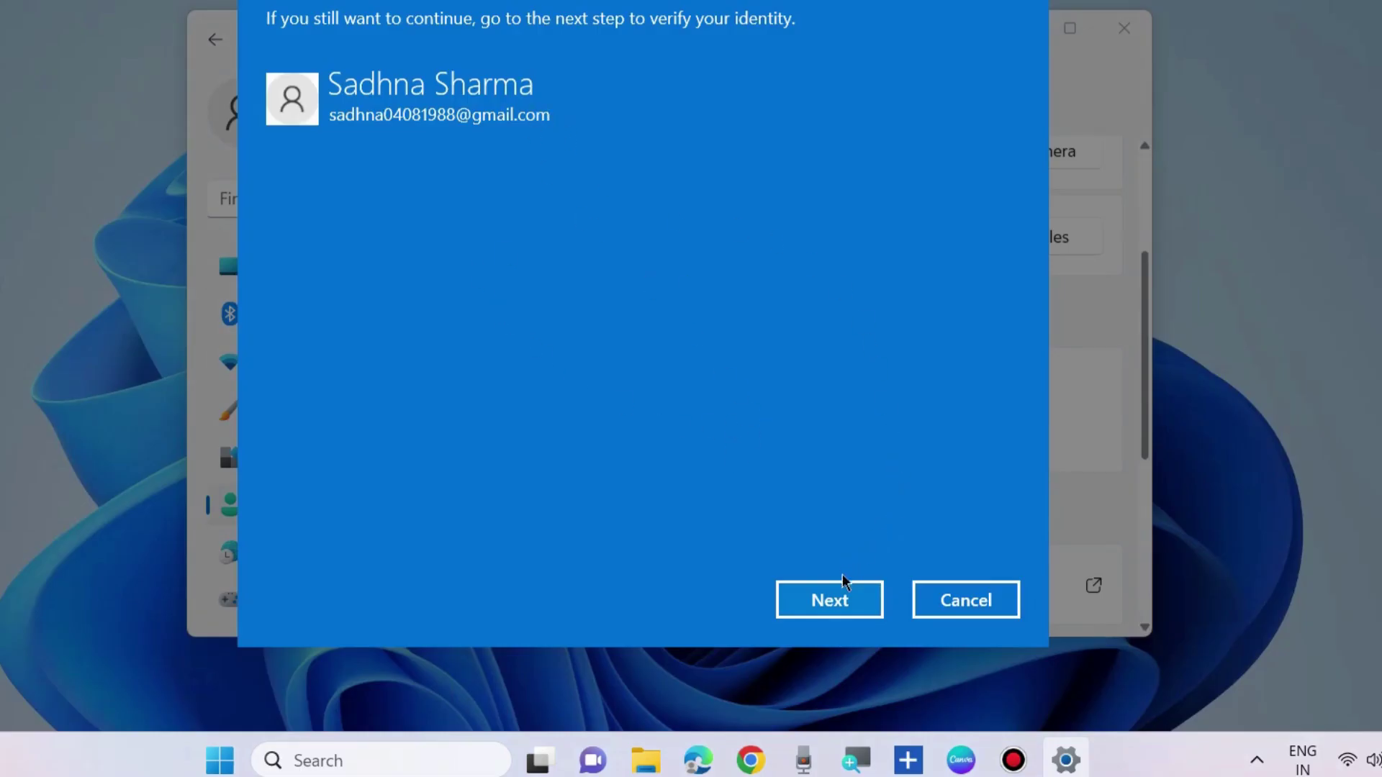
click(830, 601)
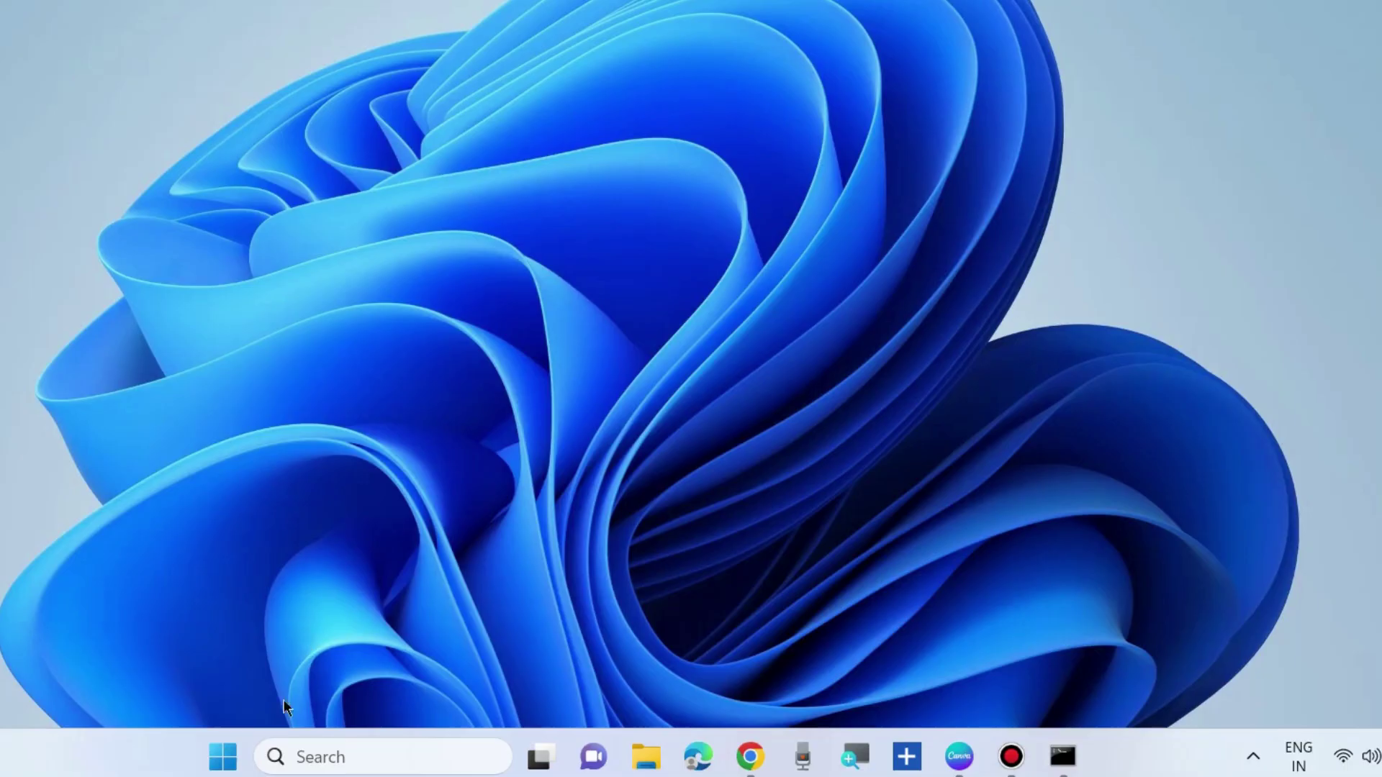
- In Settings, go to Accounts > Other users and begin adding a new account
right_click(222, 755)
click(150, 499)
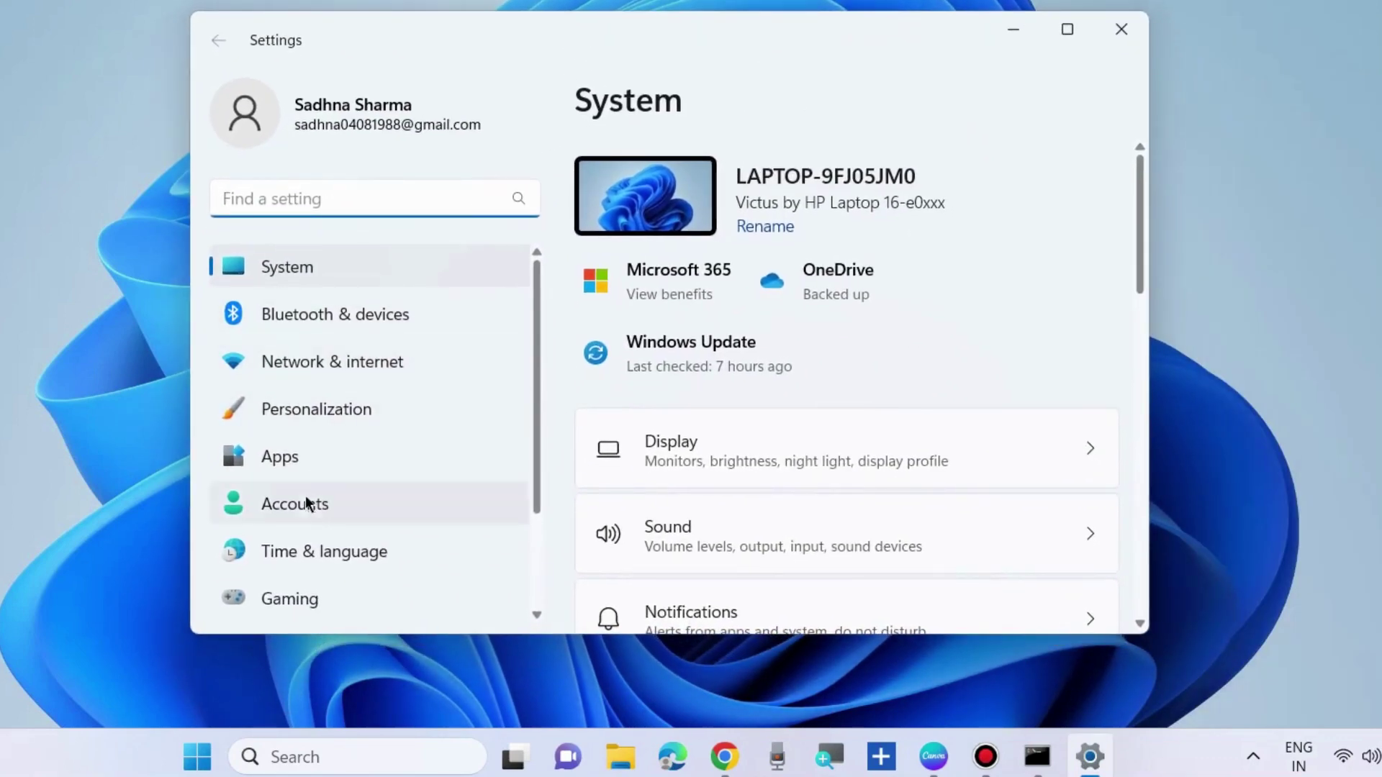
click(305, 506)
scroll(775, 476, down, 10)
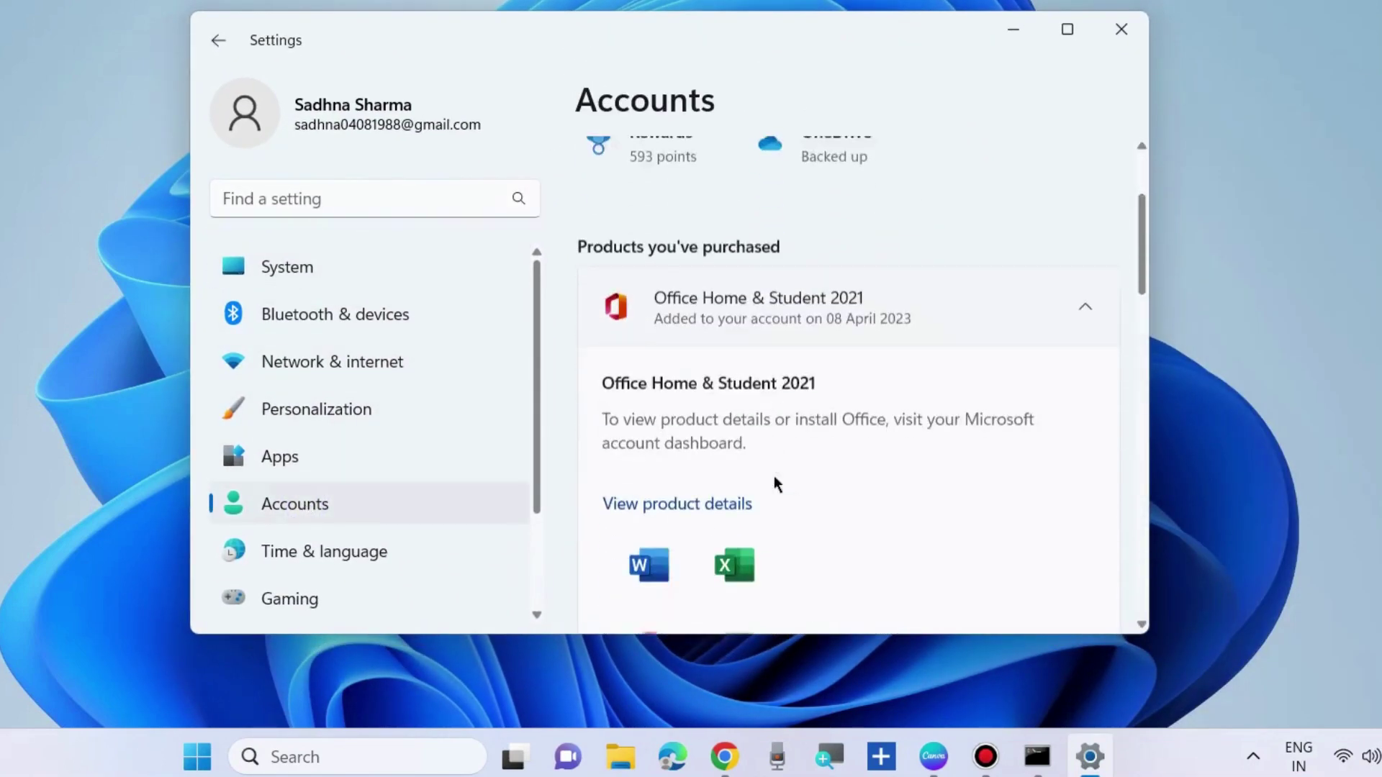
scroll(774, 476, down, 5)
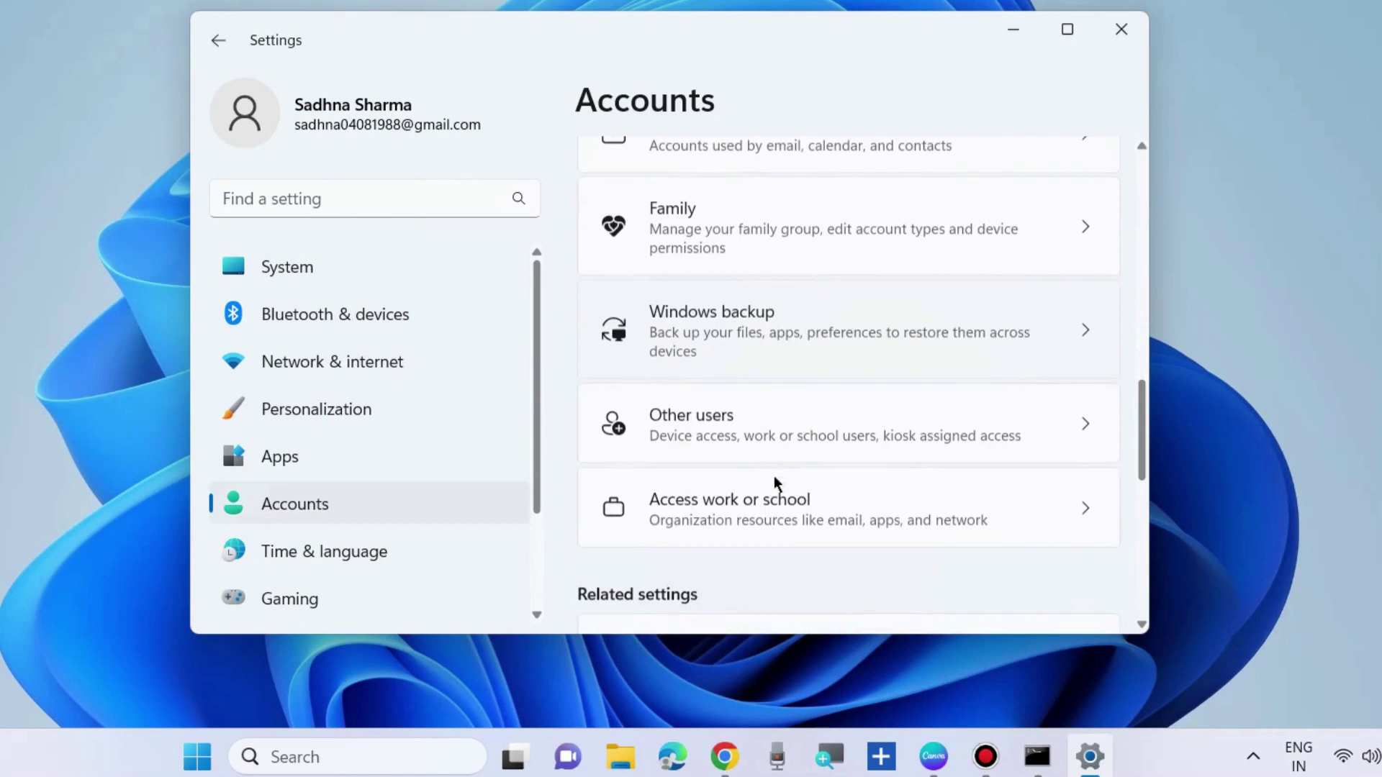
click(705, 427)
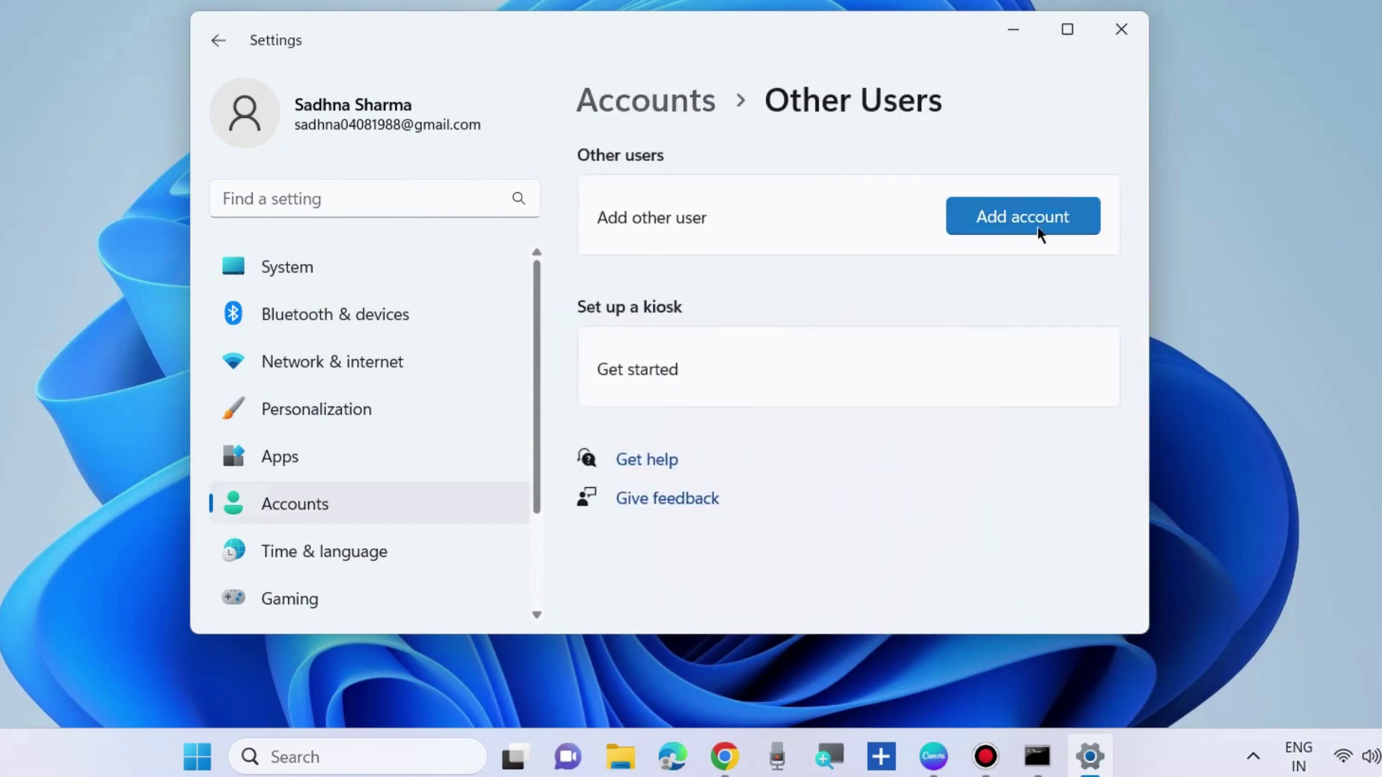
click(1016, 219)
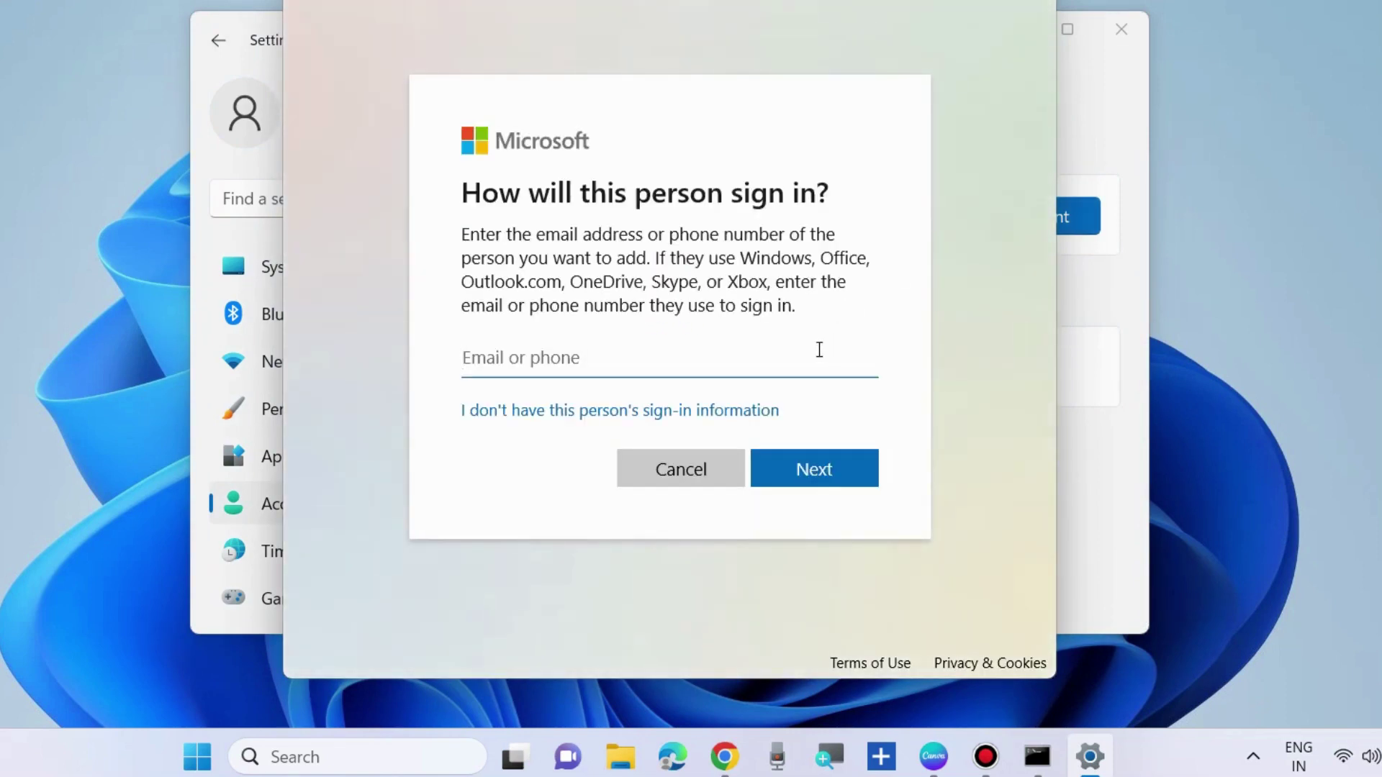
- Choose to add a user without a Microsoft account, then cancel and close Settings
click(650, 422)
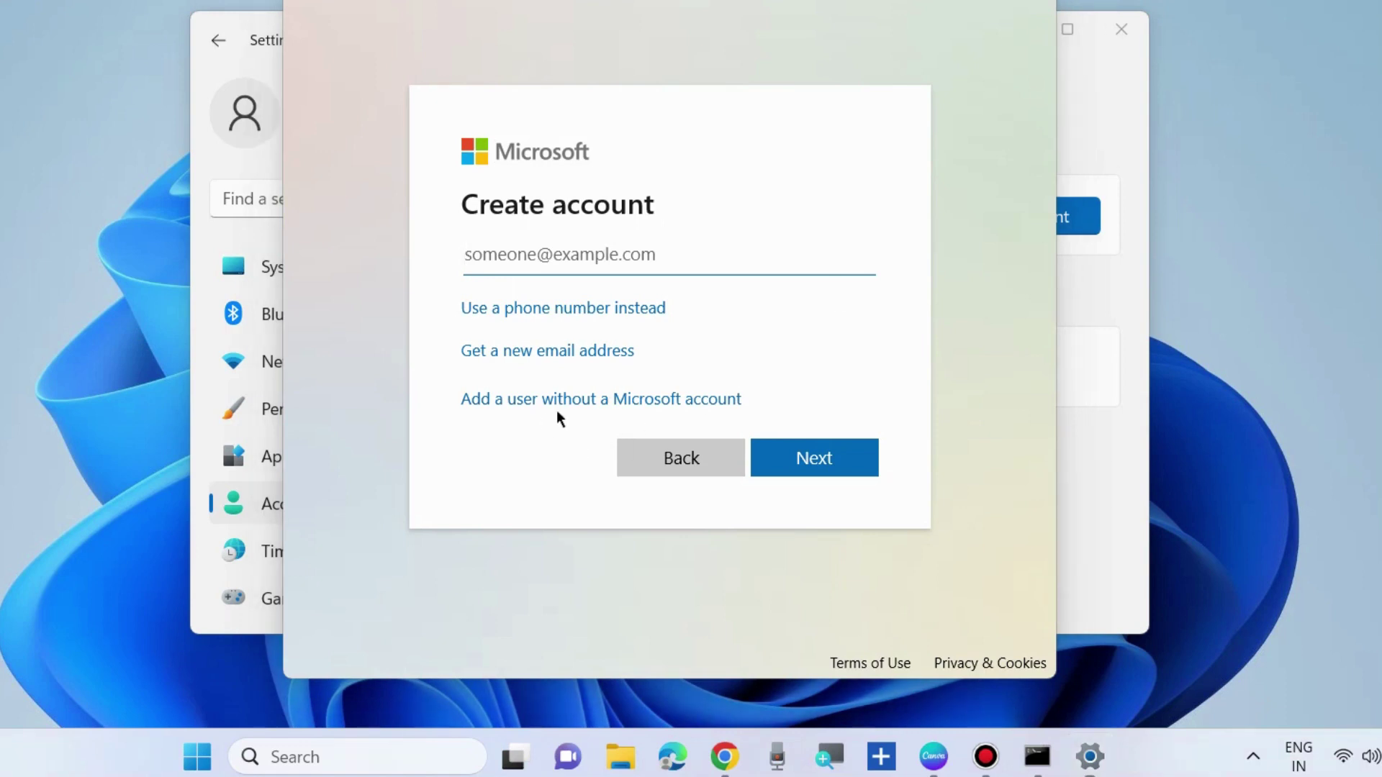
click(596, 400)
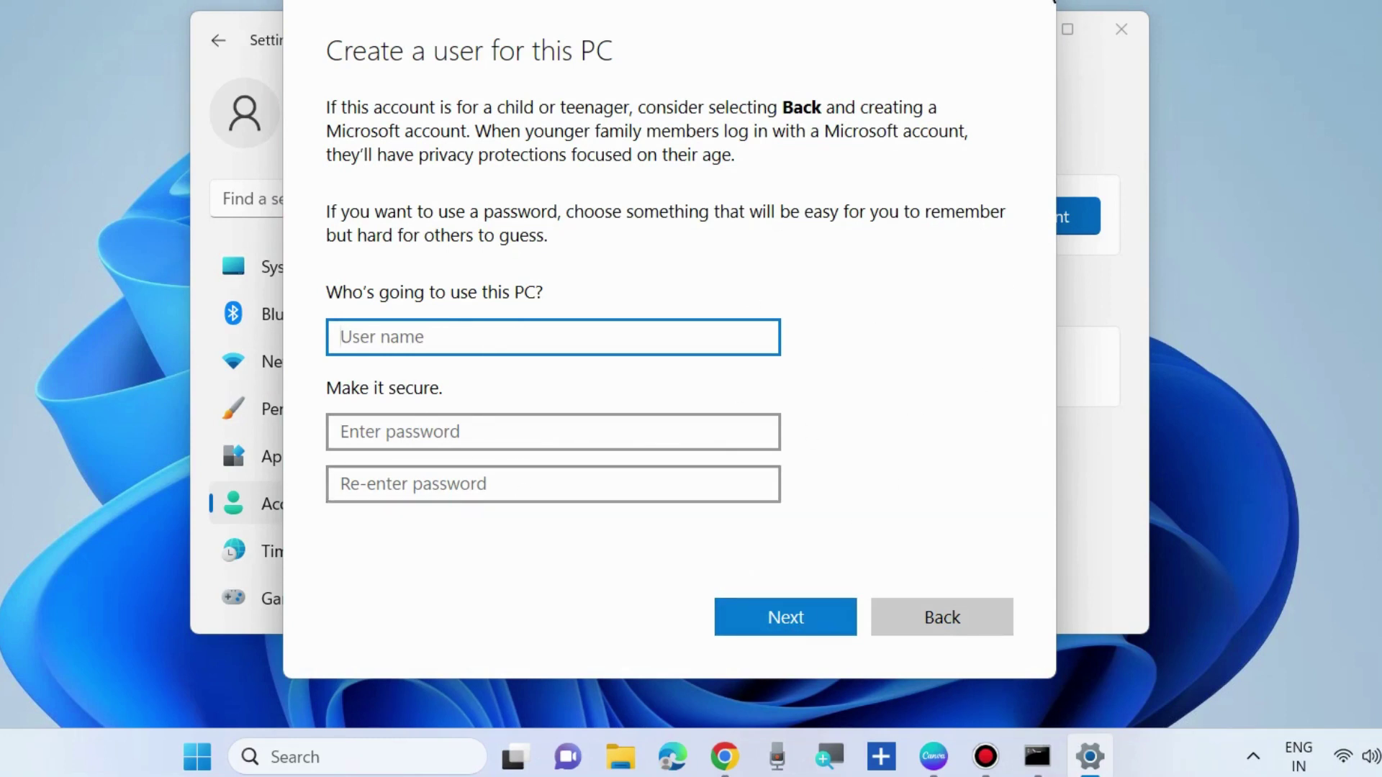
key(Escape)
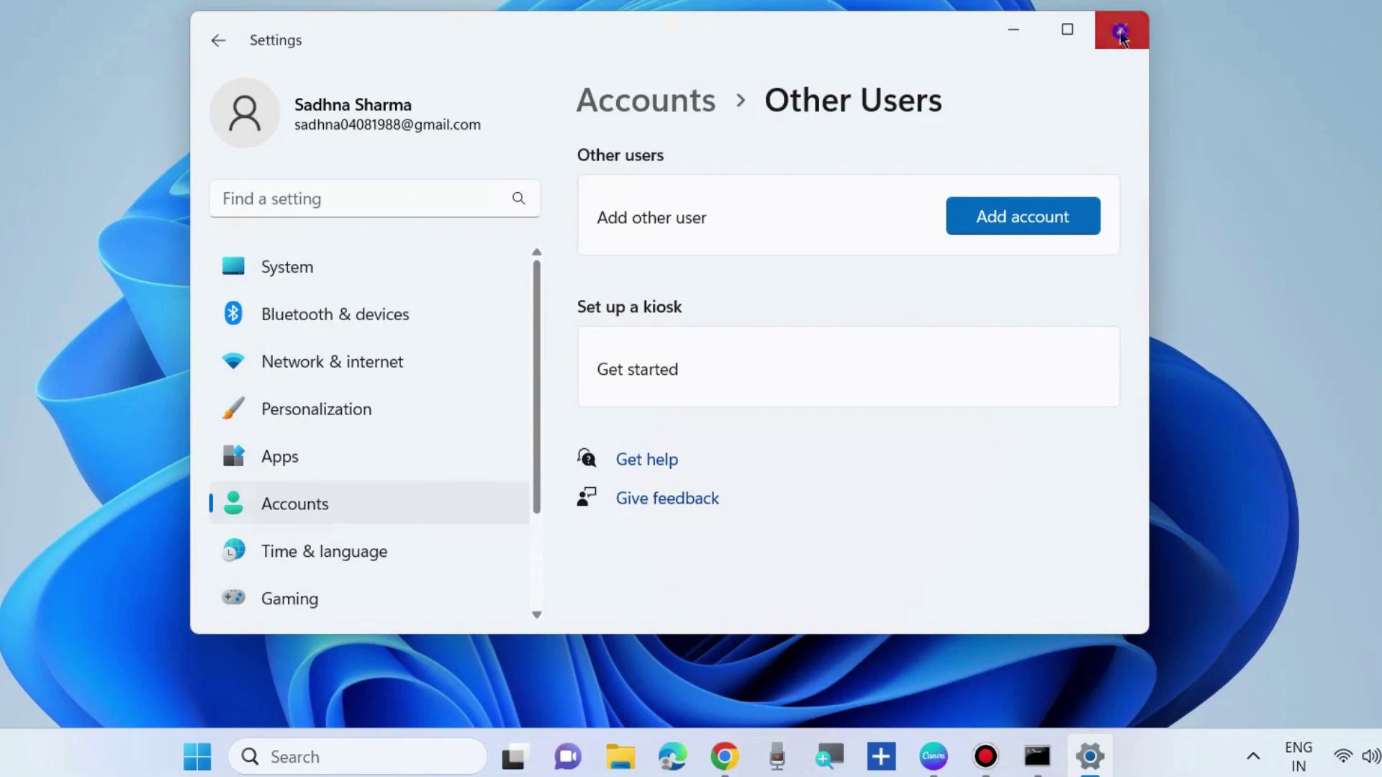
click(1120, 31)
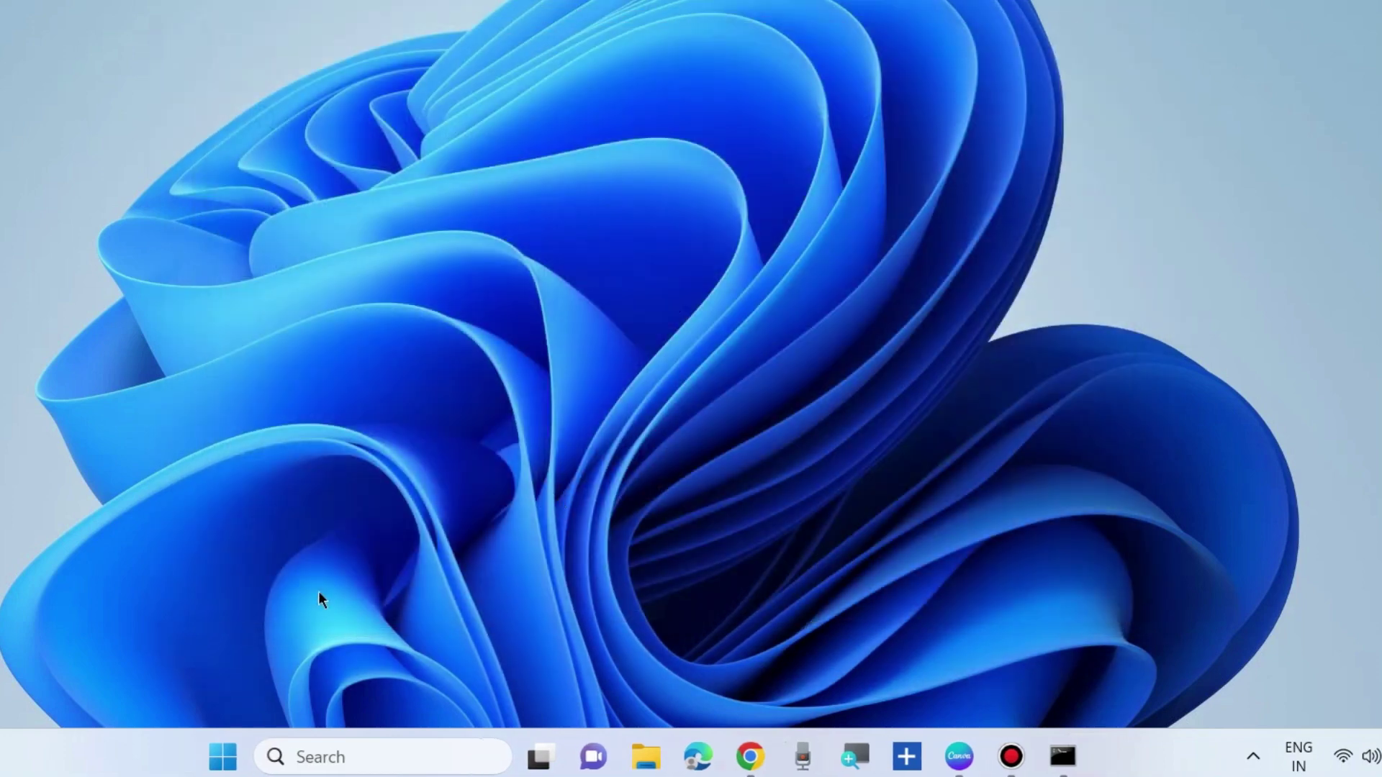
right_click(223, 763)
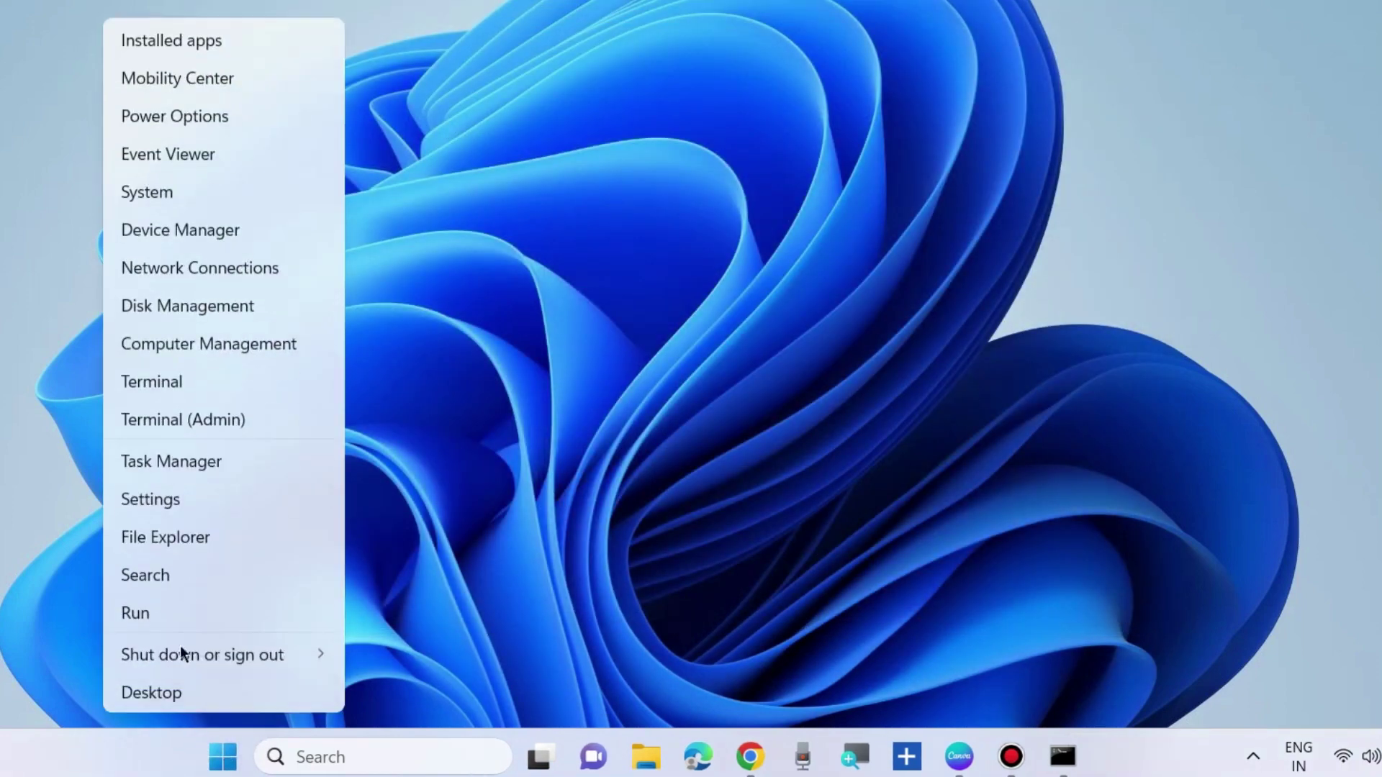
click(159, 504)
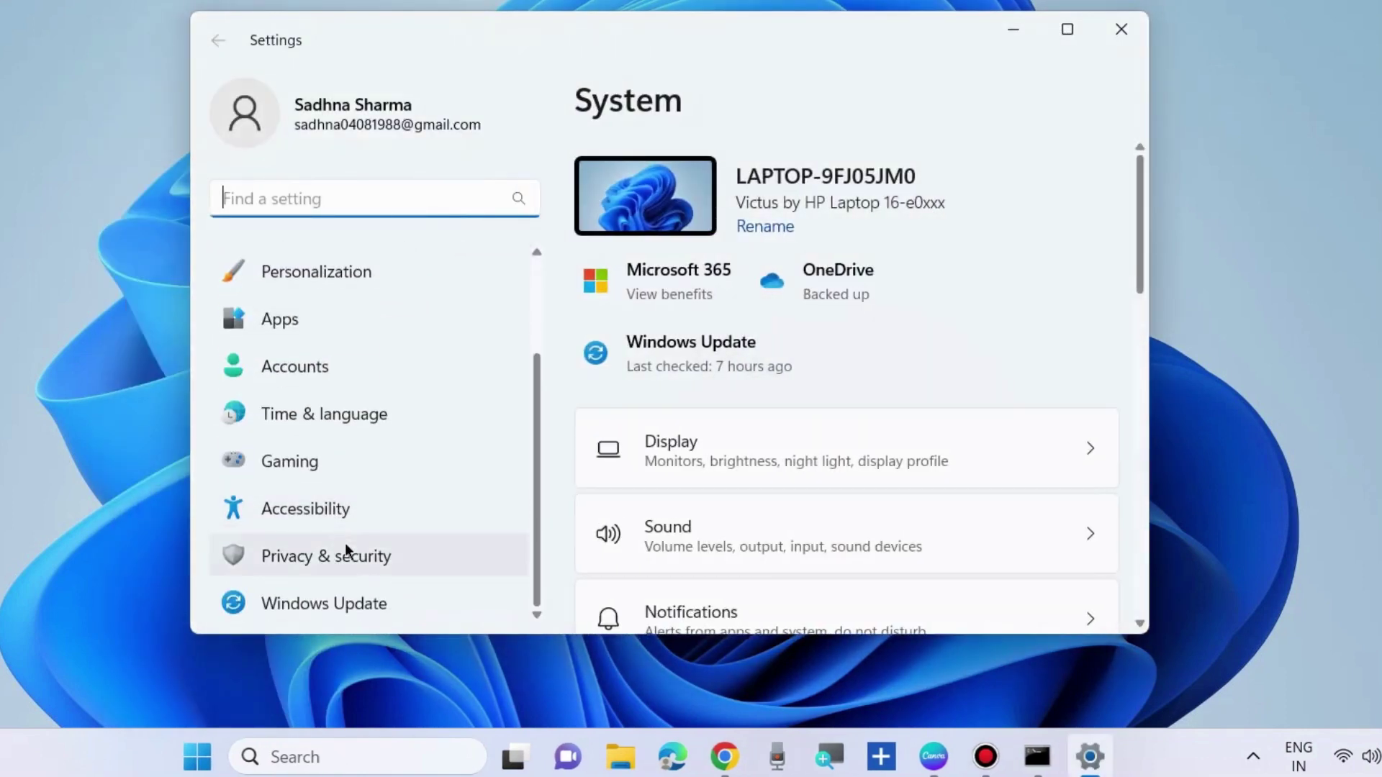
click(343, 605)
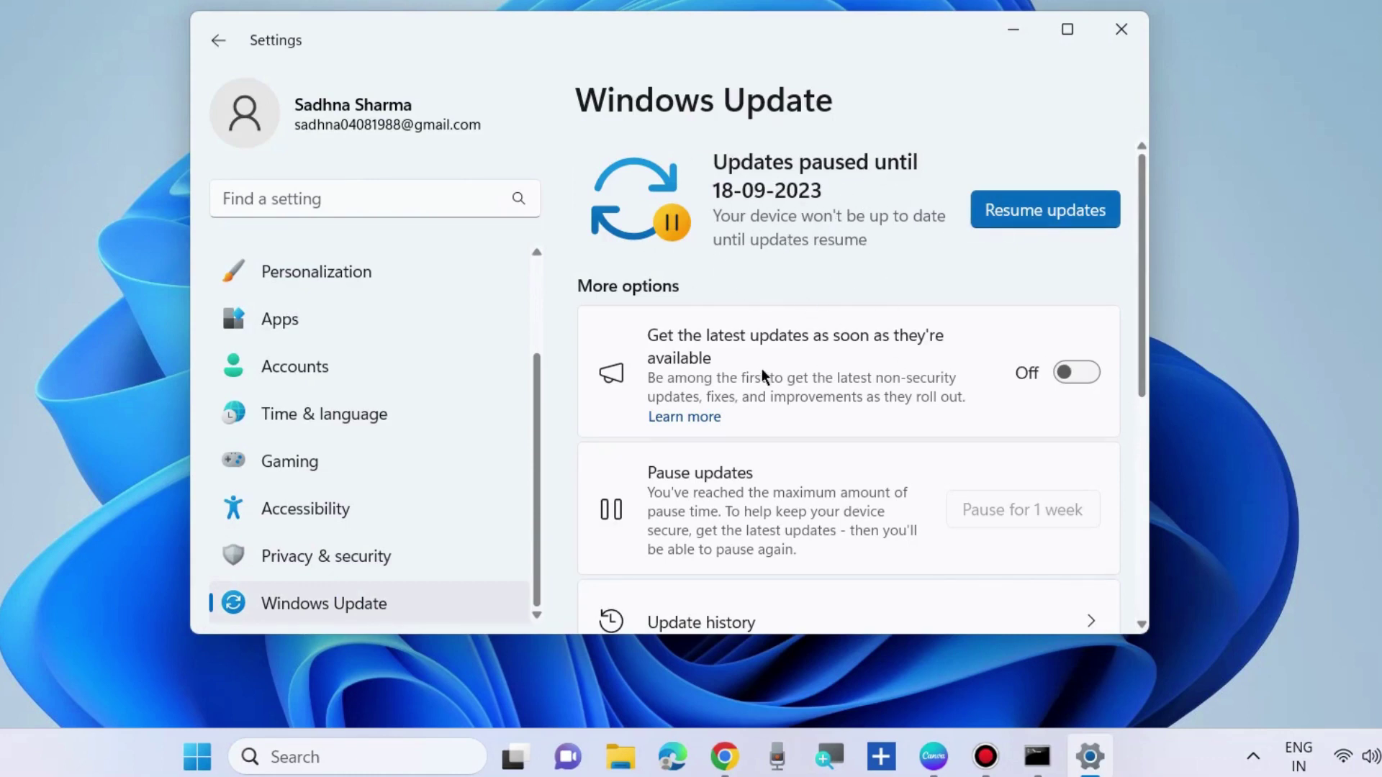
scroll(777, 392, down, 3)
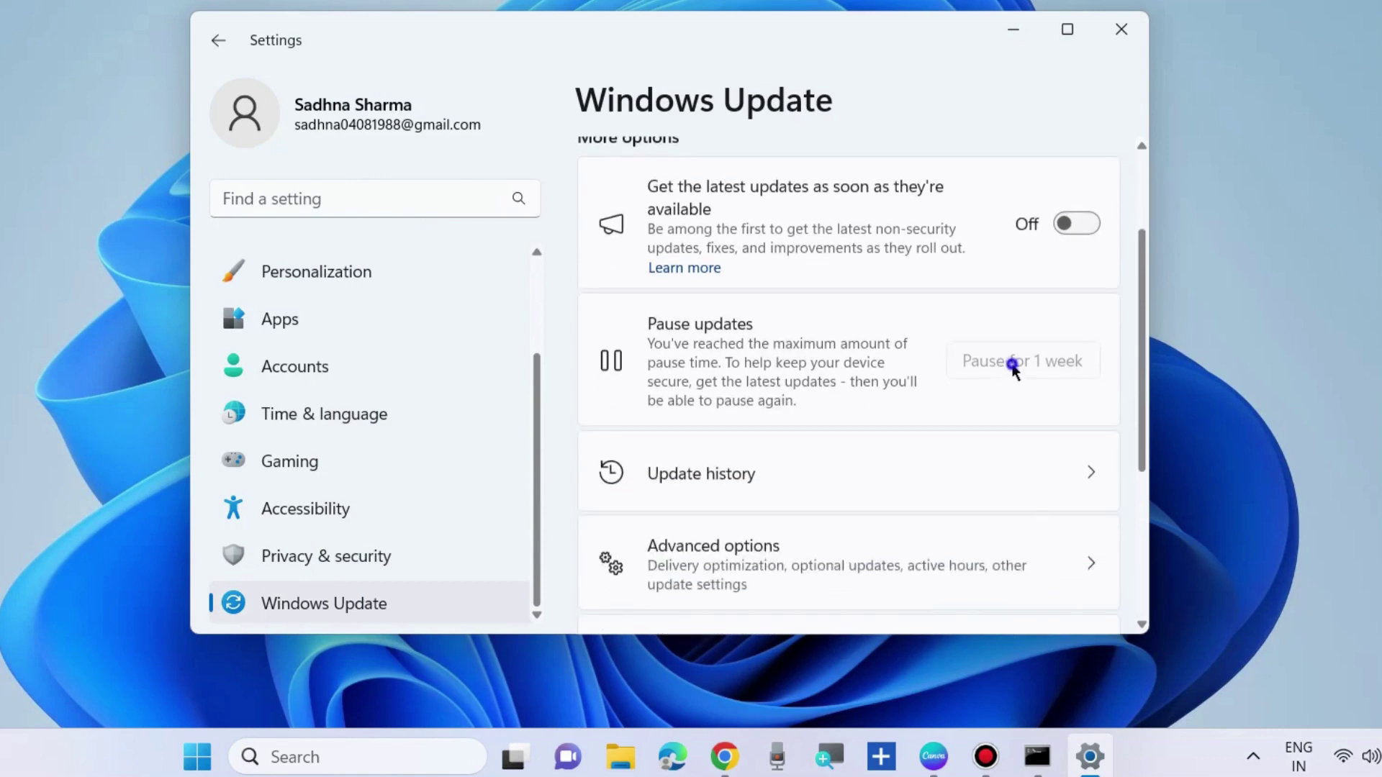
scroll(796, 364, up, 3)
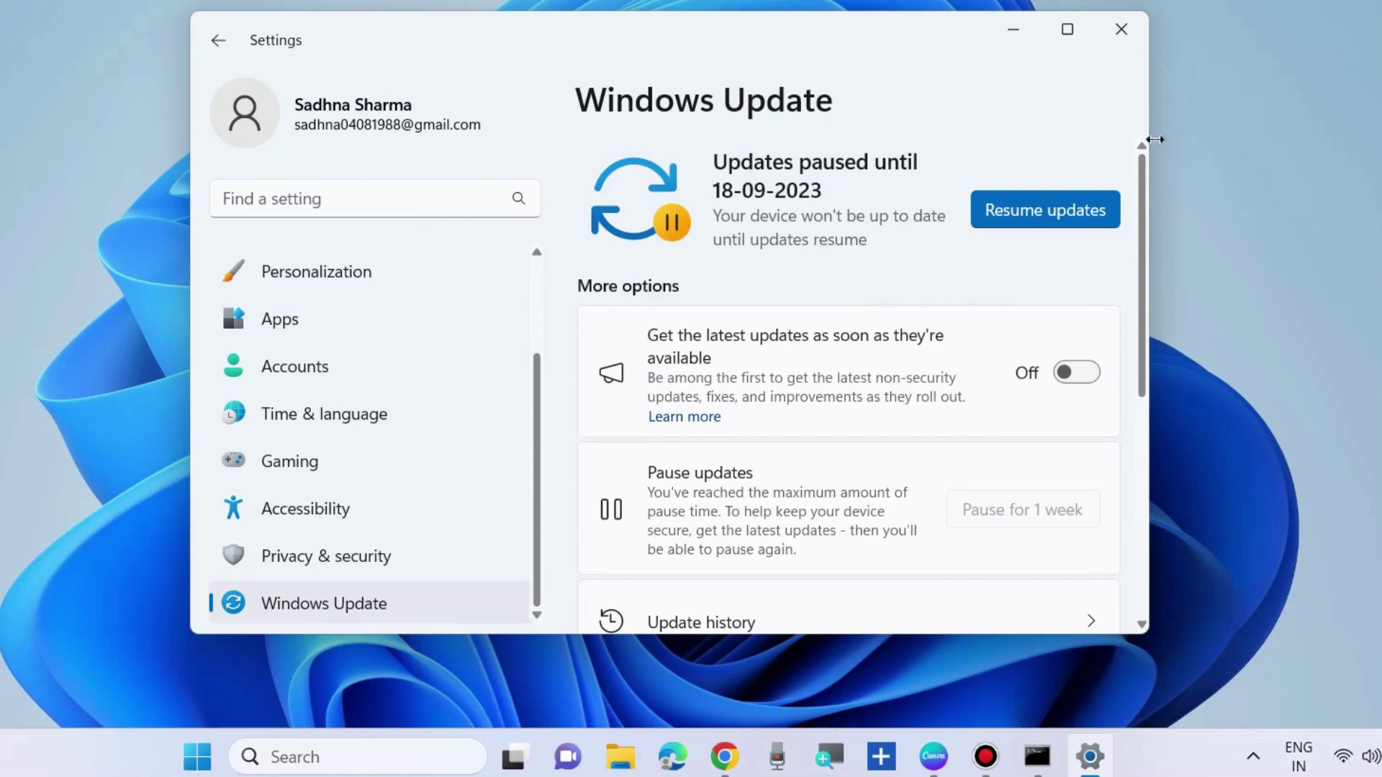
click(1121, 30)
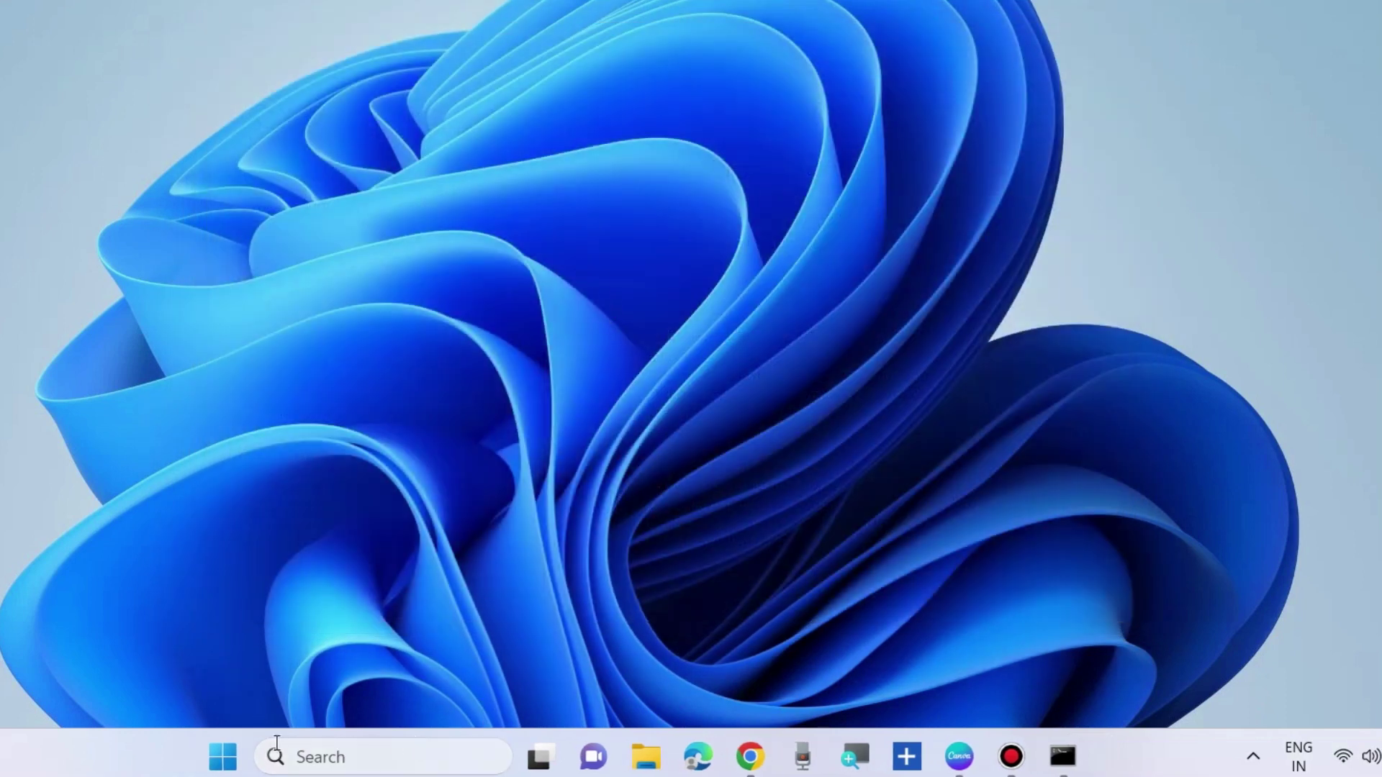
- Open an administrator Command Prompt via a 'cmd' search and run sfc /scannow
click(334, 756)
text(cmd)
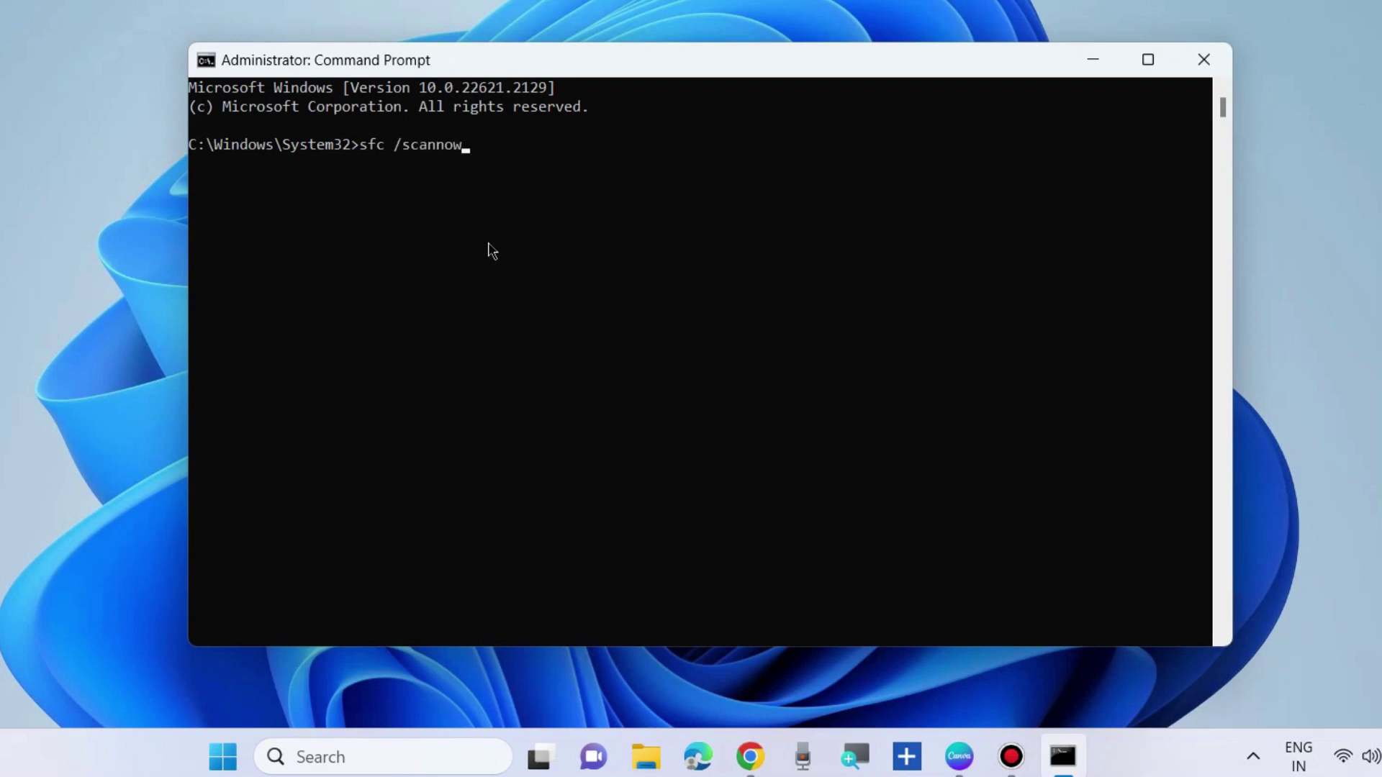
key(Return)
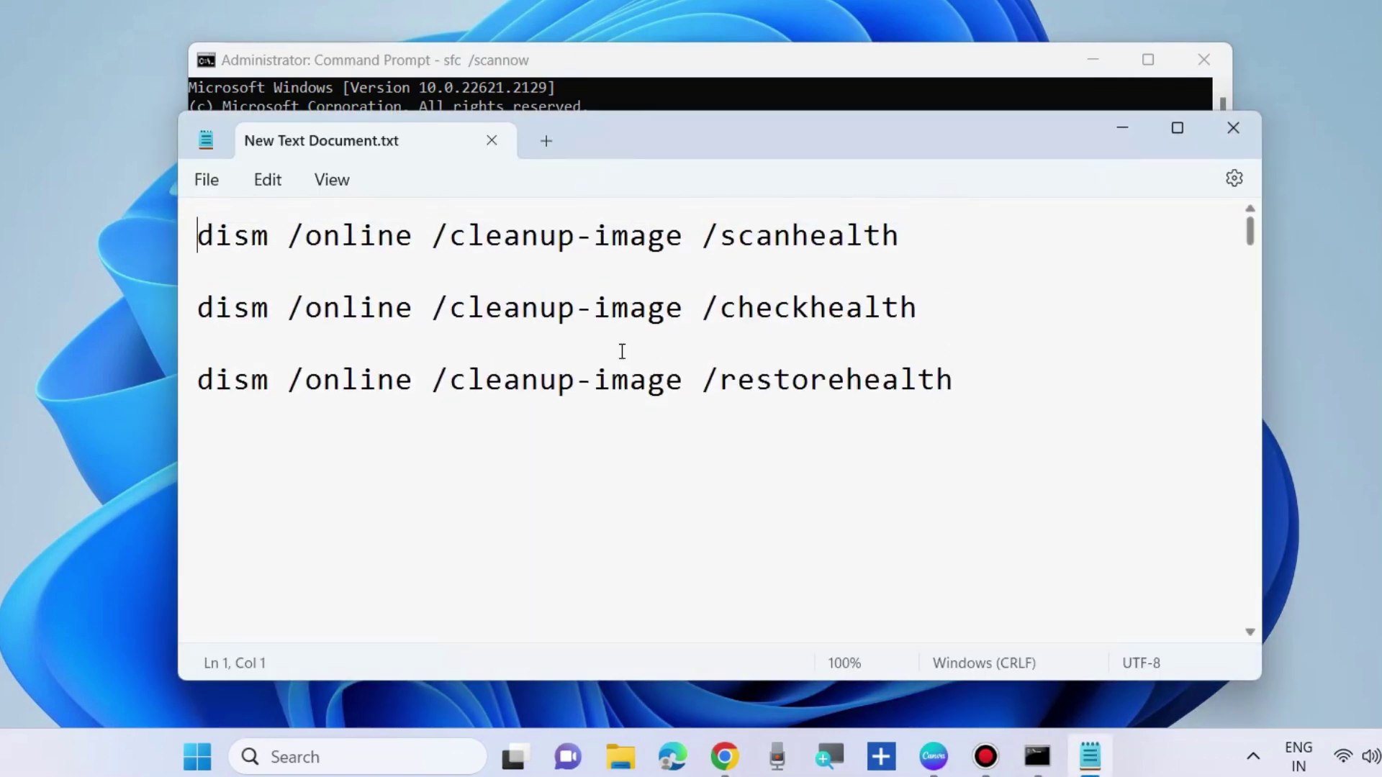
- Move Notepad lower and select the scanhealth, checkhealth and restorehealth DISM commands, then close Notepad
drag(628, 133, 632, 304)
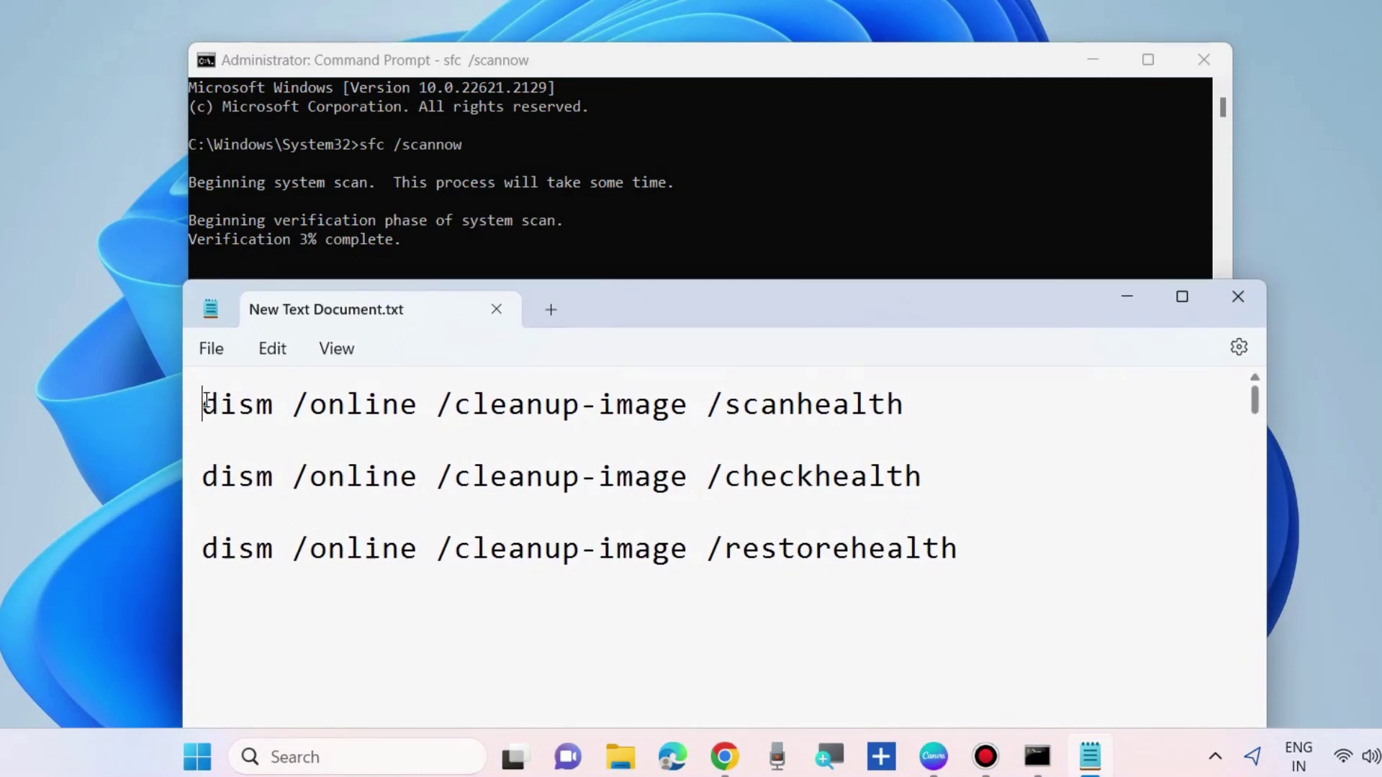
drag(203, 403, 922, 406)
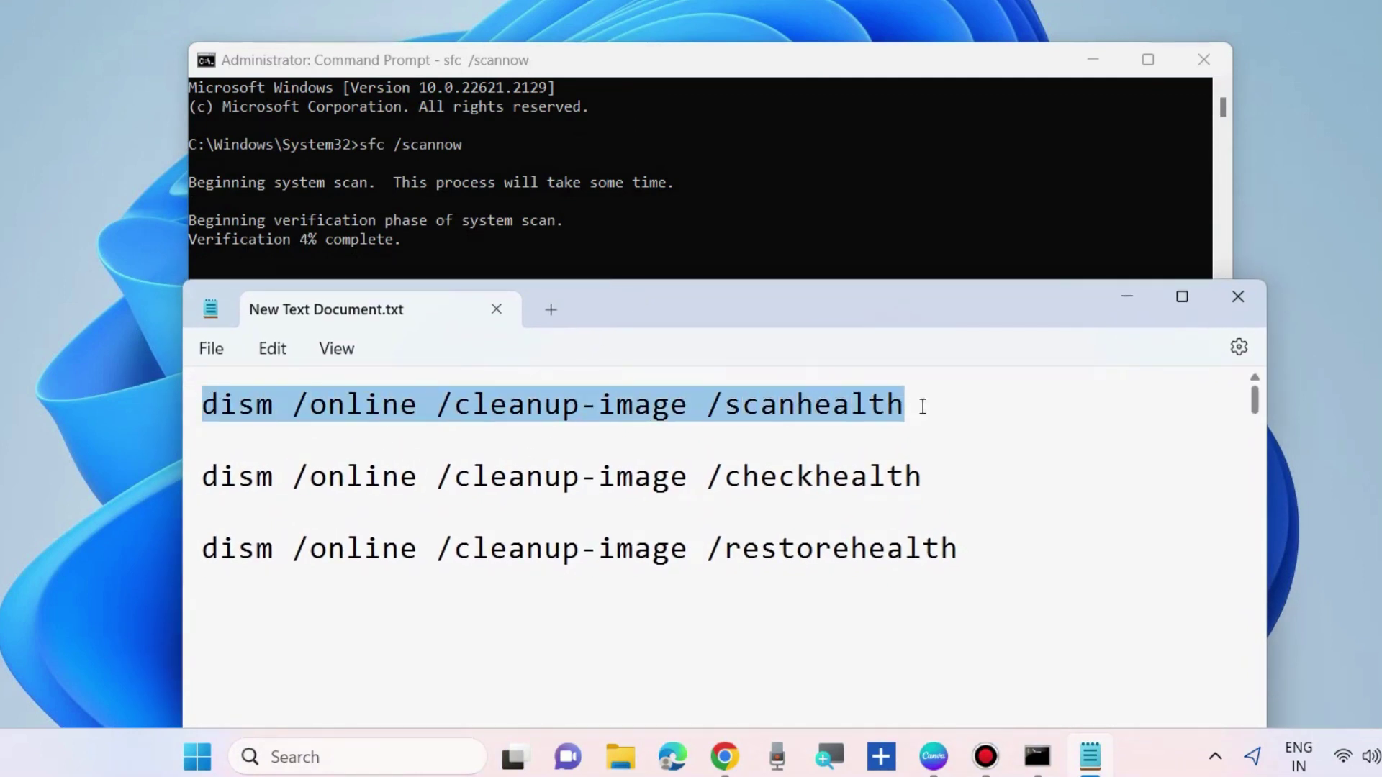
drag(204, 475, 952, 478)
drag(206, 549, 1022, 553)
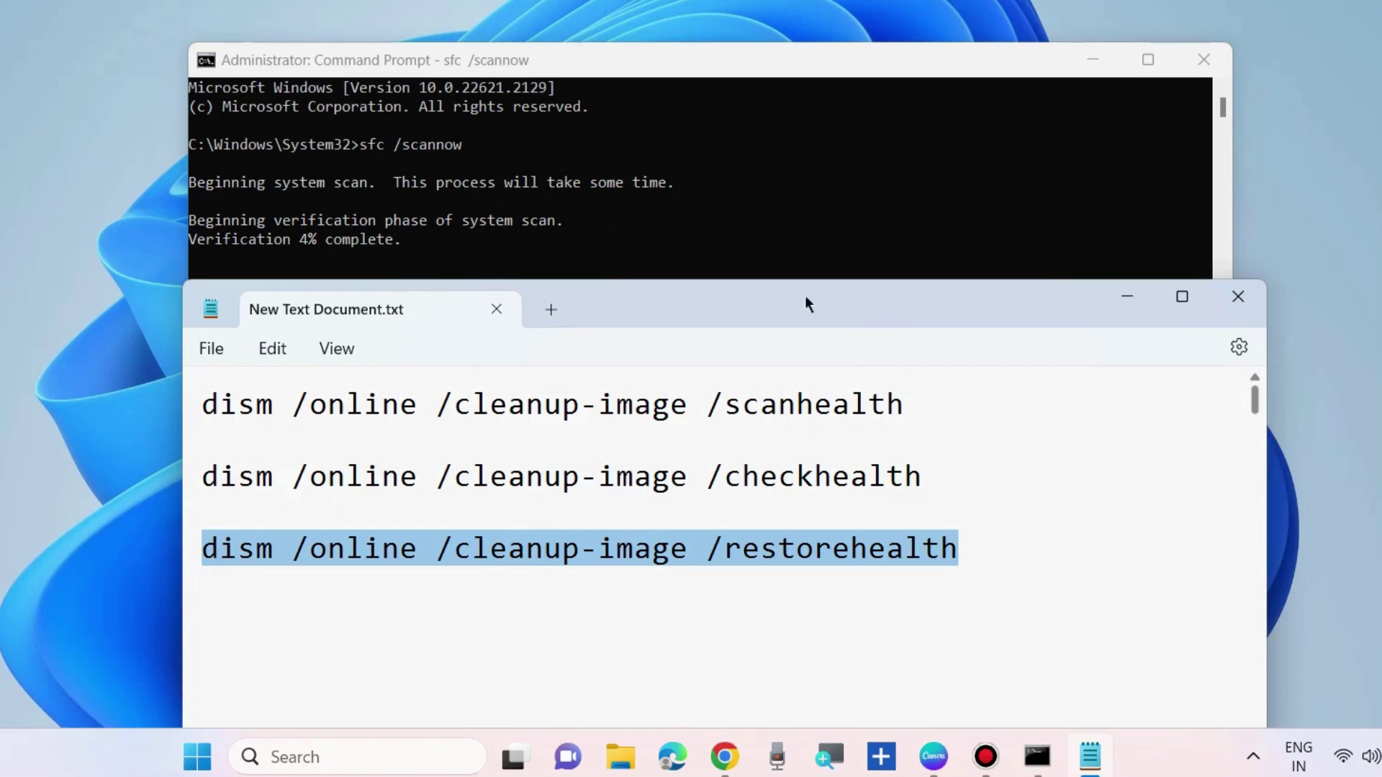
click(1243, 300)
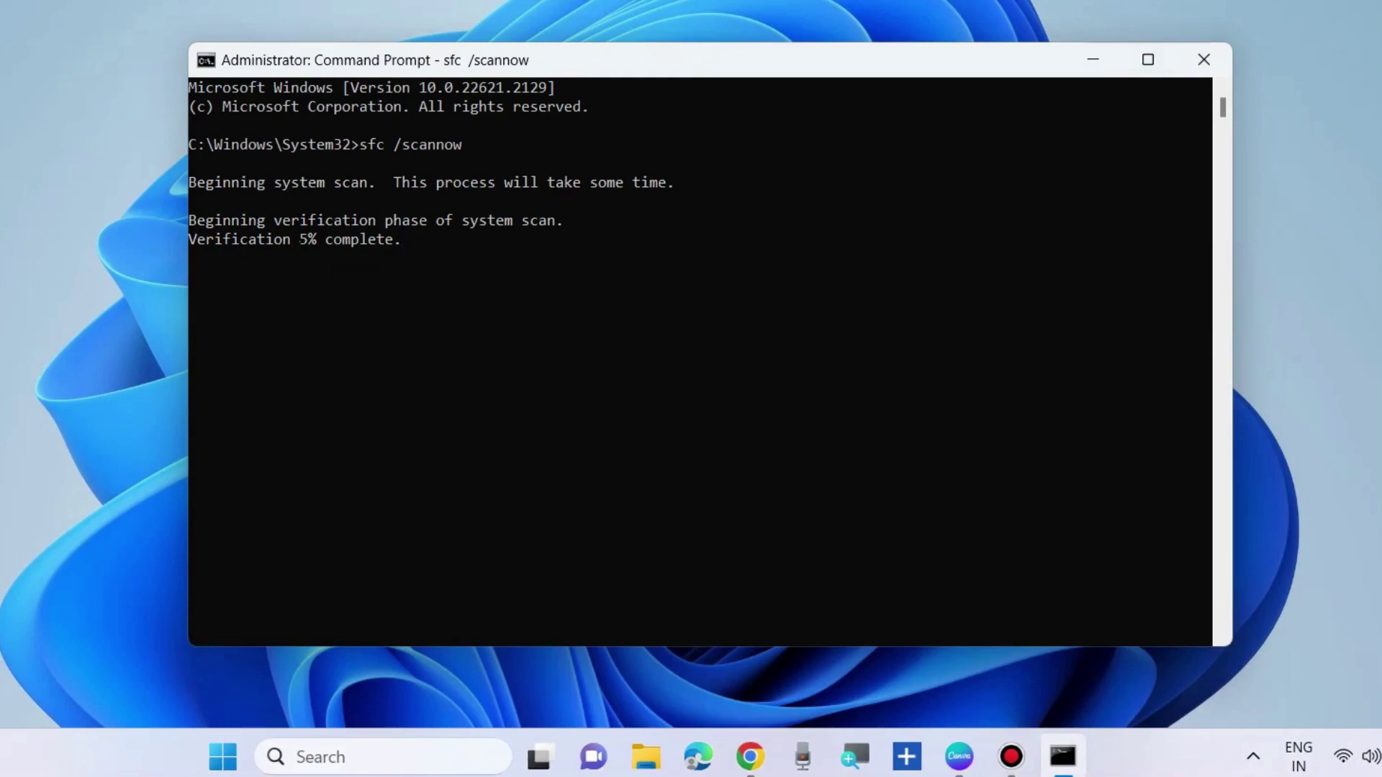